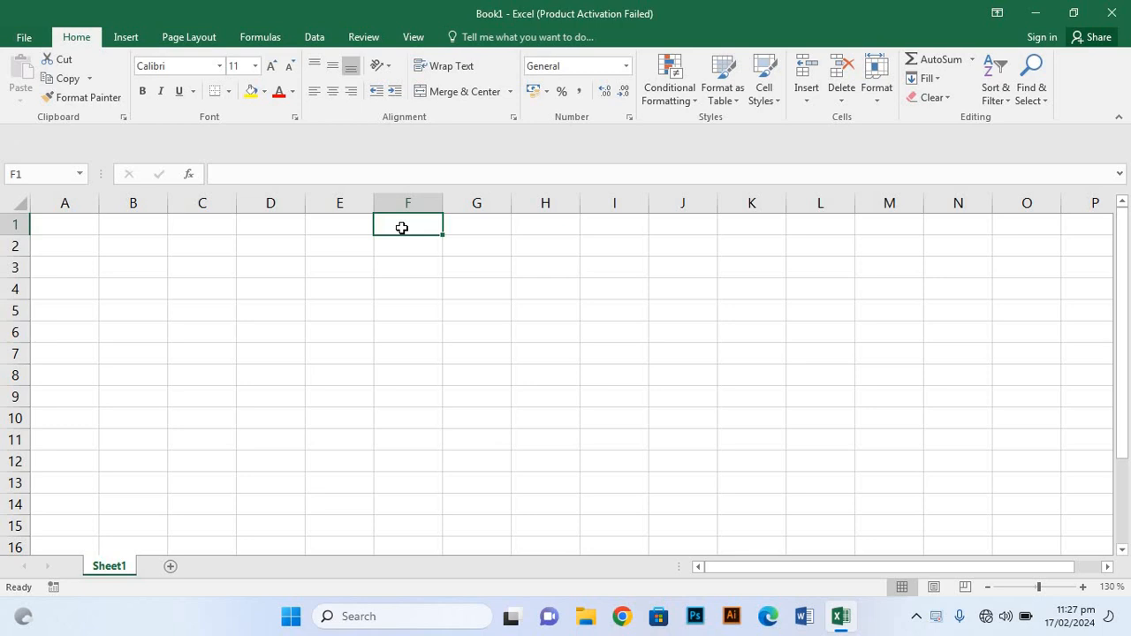
Enter the header Product in cell F1 and the first item, Mouse, in F2.
{"action": "type", "text": "P"}
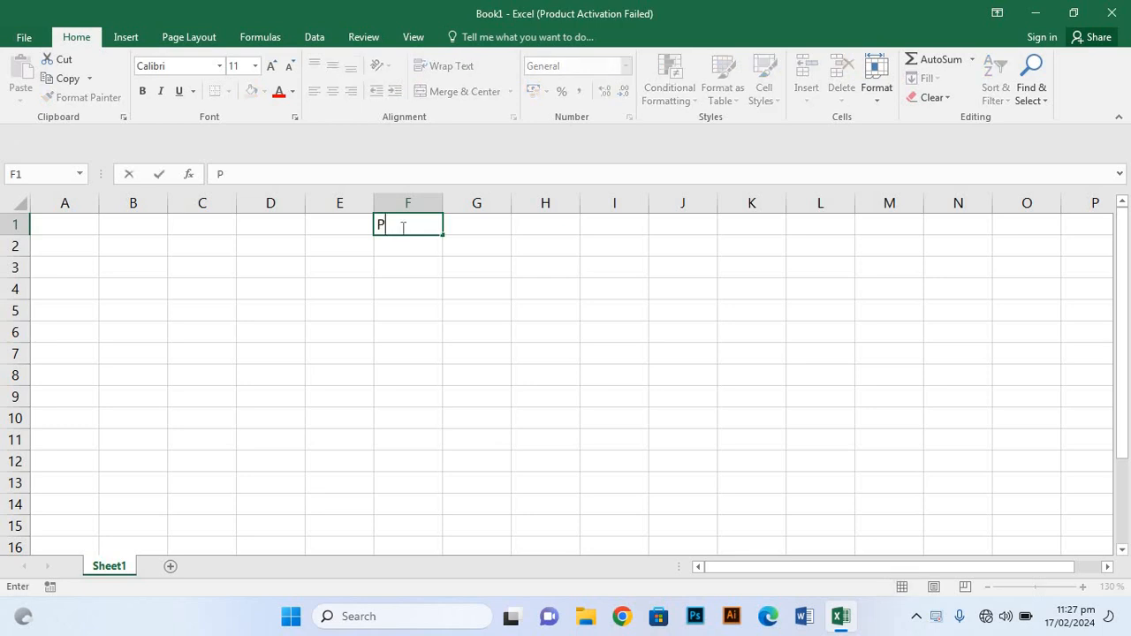
{"action": "type", "text": "roduct"}
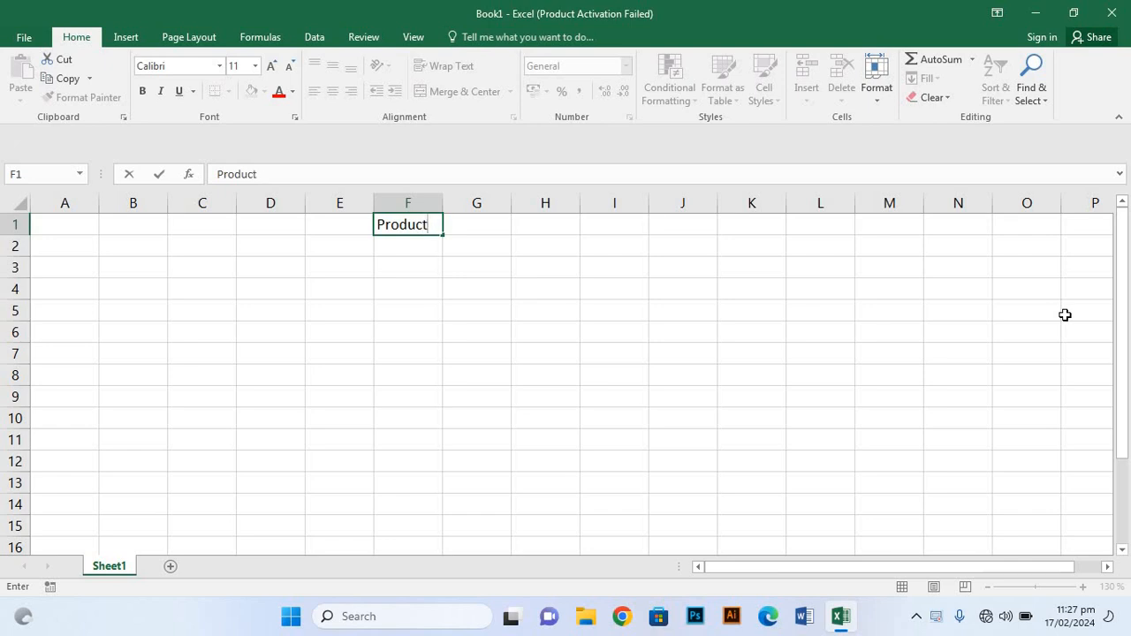
{"action": "key", "text": "ctrl+Return"}
{"action": "key", "text": "Return"}
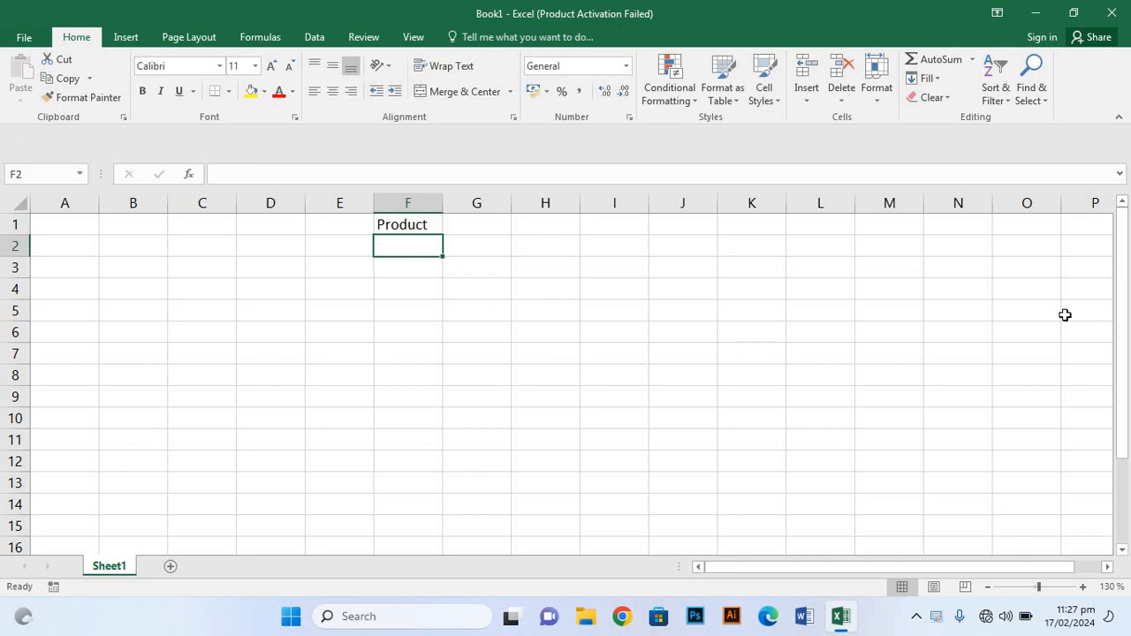
{"action": "type", "text": "Mi"}
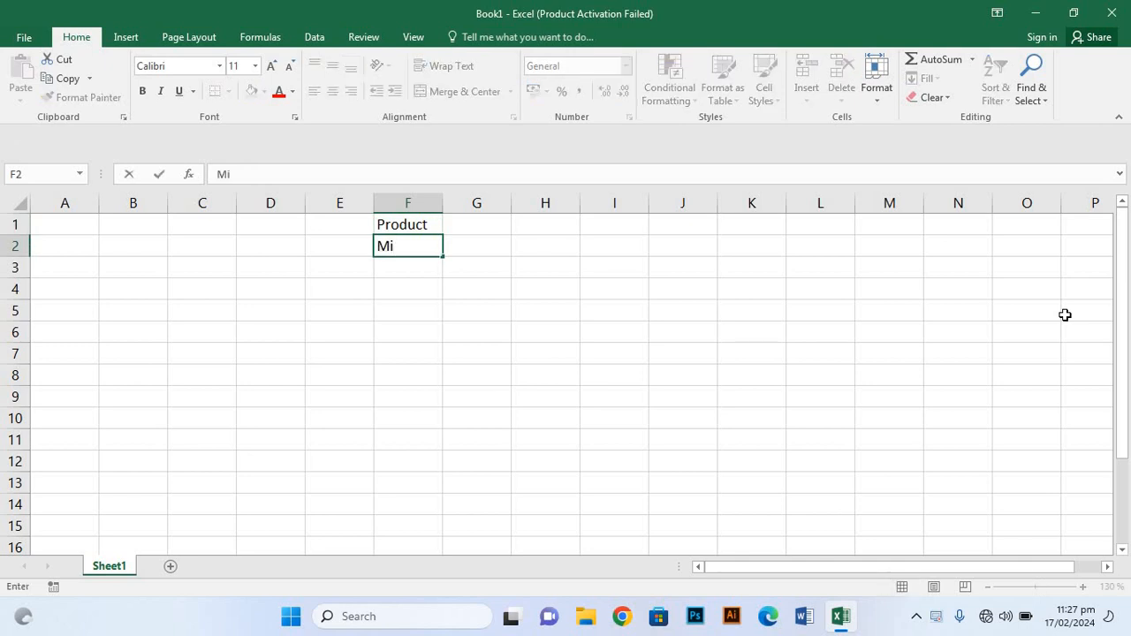
{"action": "key", "text": "BackSpace"}
{"action": "type", "text": "ouse"}
{"action": "key", "text": "Return"}
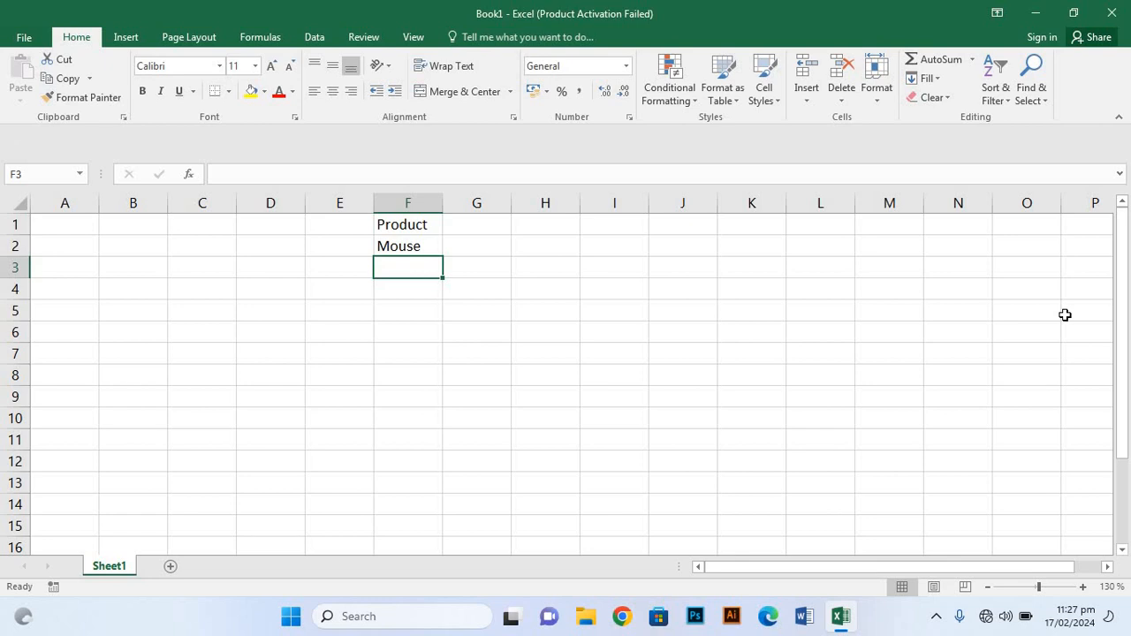
Enter Hard Disk in cell F3 as the second item of the Product list.
{"action": "type", "text": "I"}
{"action": "key", "text": "BackSpace"}
{"action": "type", "text": "G"}
{"action": "key", "text": "BackSpace"}
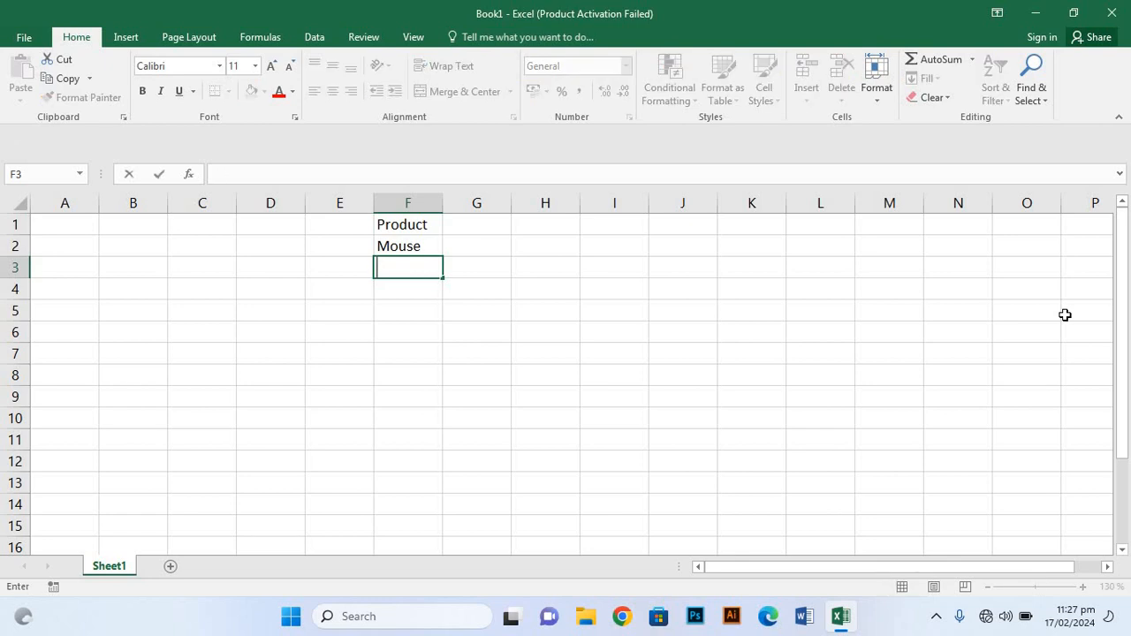
{"action": "type", "text": "Hard"}
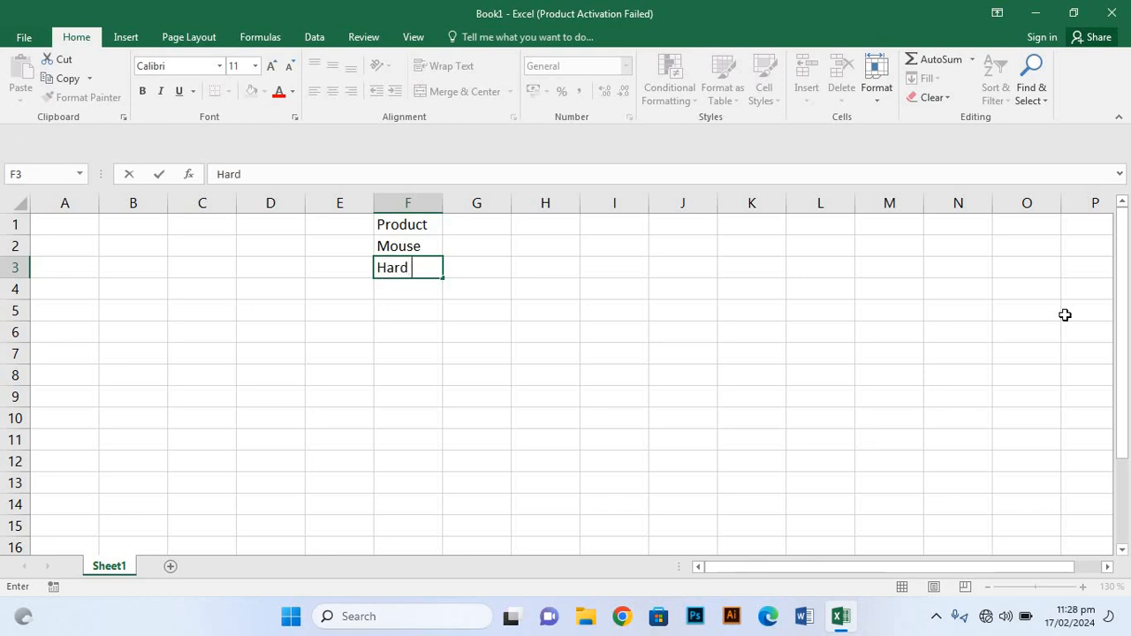
{"action": "type", "text": " F"}
{"action": "key", "text": "BackSpace"}
{"action": "type", "text": "G"}
{"action": "key", "text": "BackSpace"}
{"action": "type", "text": "Do"}
{"action": "key", "text": "BackSpace"}
{"action": "type", "text": "9"}
{"action": "key", "text": "BackSpace"}
{"action": "type", "text": "isk"}
{"action": "key", "text": "Return"}
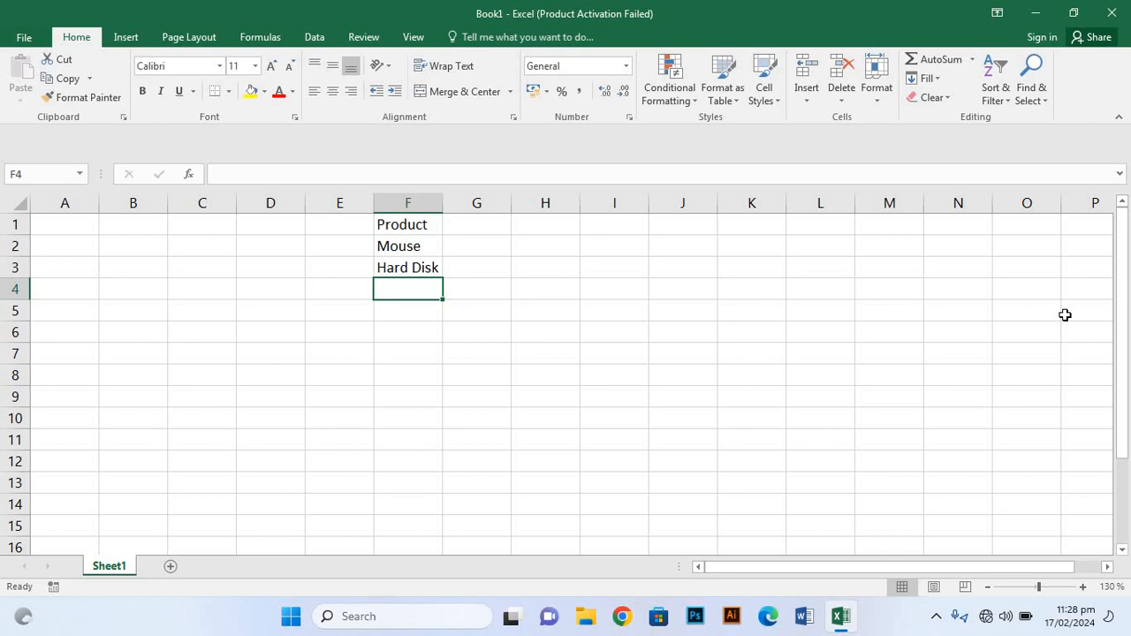
Continue the Product list with Laptop in cell F4 and Computer in F5.
{"action": "type", "text": "Lao"}
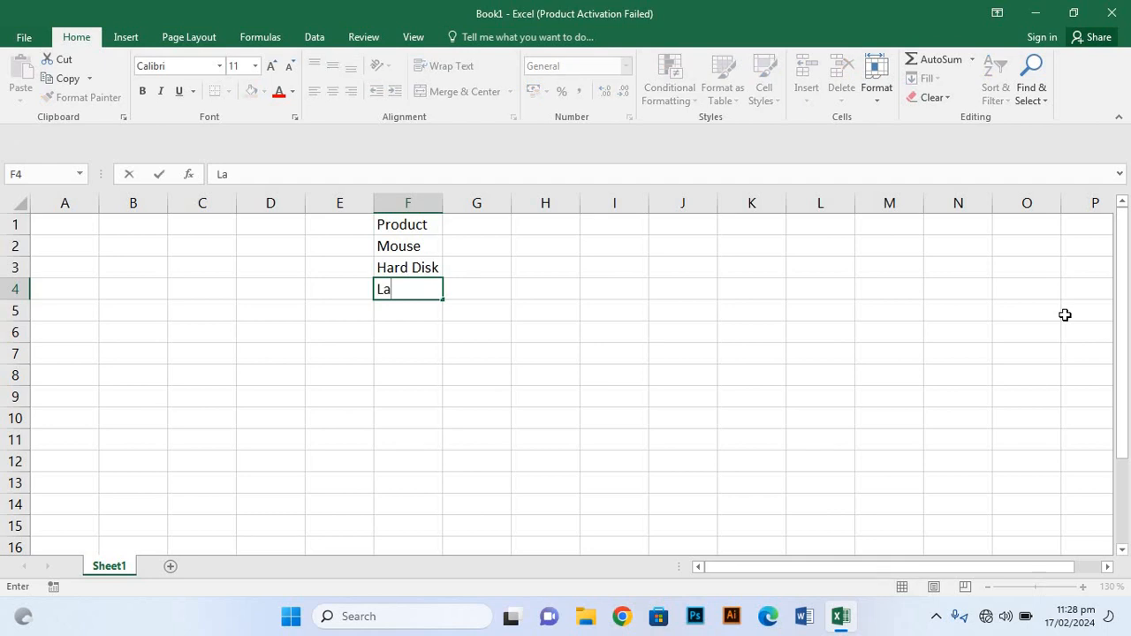
{"action": "key", "text": "BackSpace"}
{"action": "type", "text": "pr"}
{"action": "key", "text": "BackSpace"}
{"action": "type", "text": "top"}
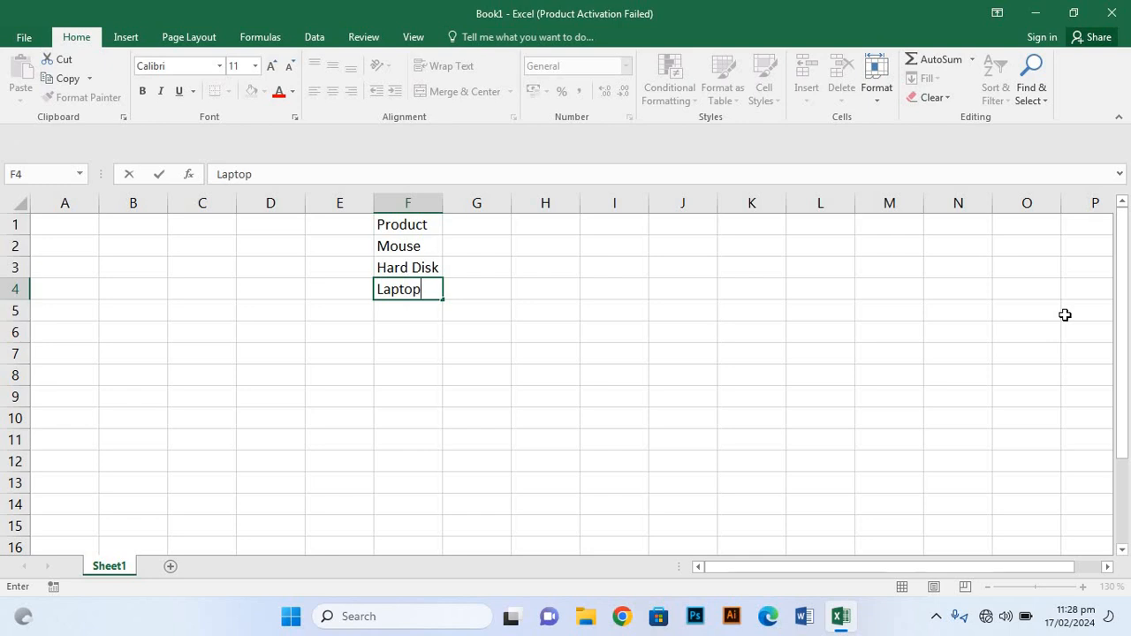
{"action": "key", "text": "Return"}
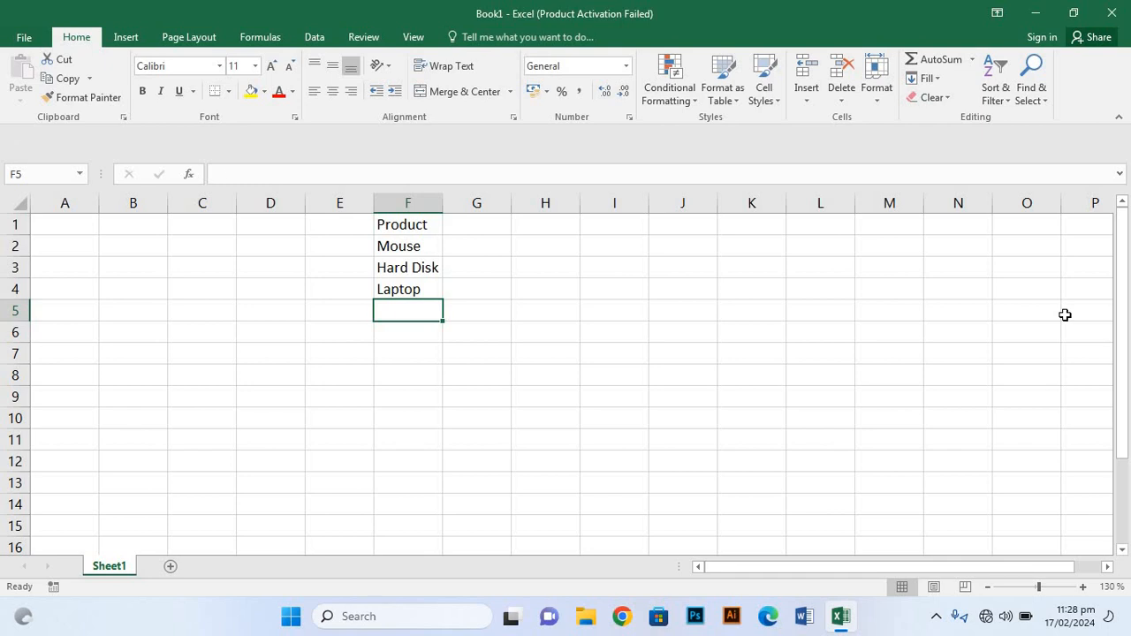
{"action": "type", "text": "Ci"}
{"action": "key", "text": "BackSpace"}
{"action": "type", "text": "om"}
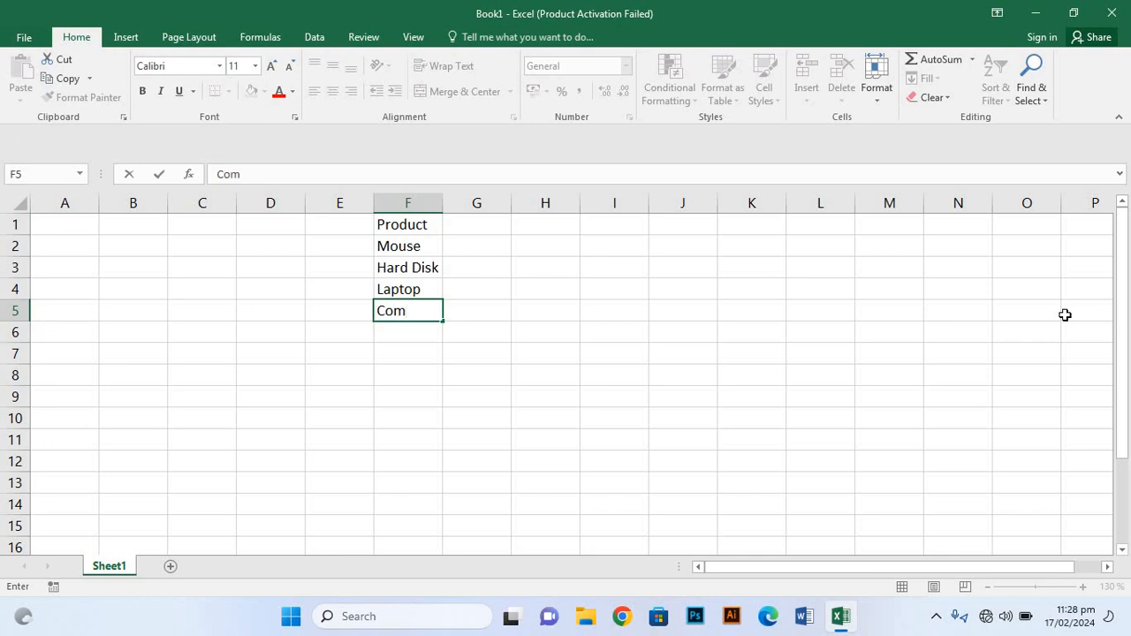
{"action": "type", "text": "puter"}
{"action": "key", "text": "Return"}
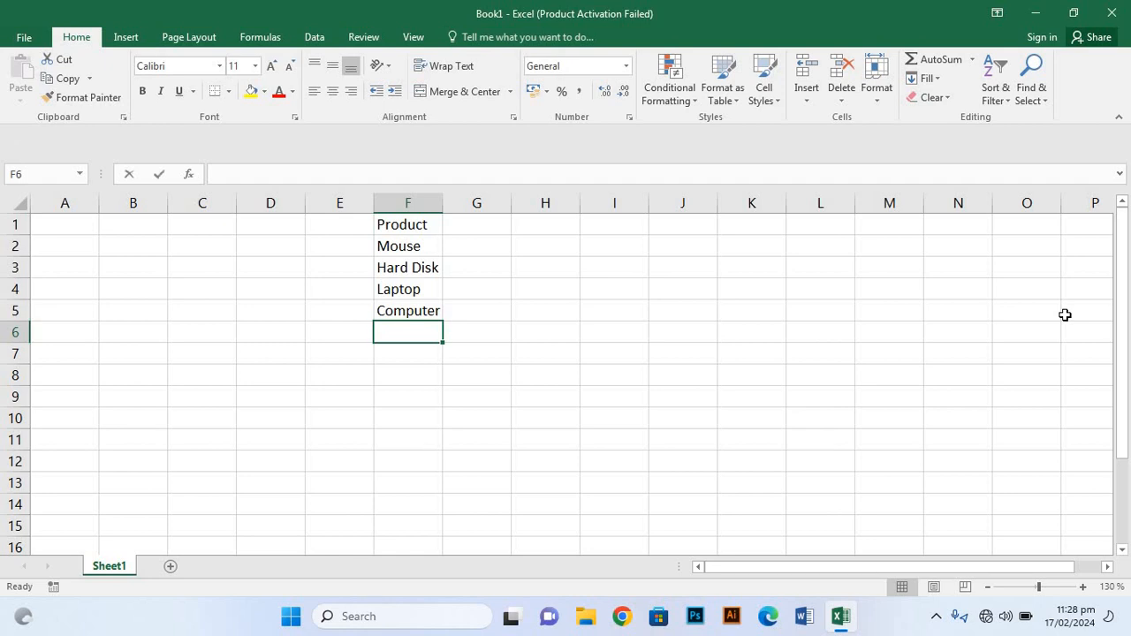
Add SSD in cell F6 and Pen Drive in F7 to the Product list.
{"action": "type", "text": "SSF"}
{"action": "key", "text": "BackSpace"}
{"action": "type", "text": "D"}
{"action": "key", "text": "Return"}
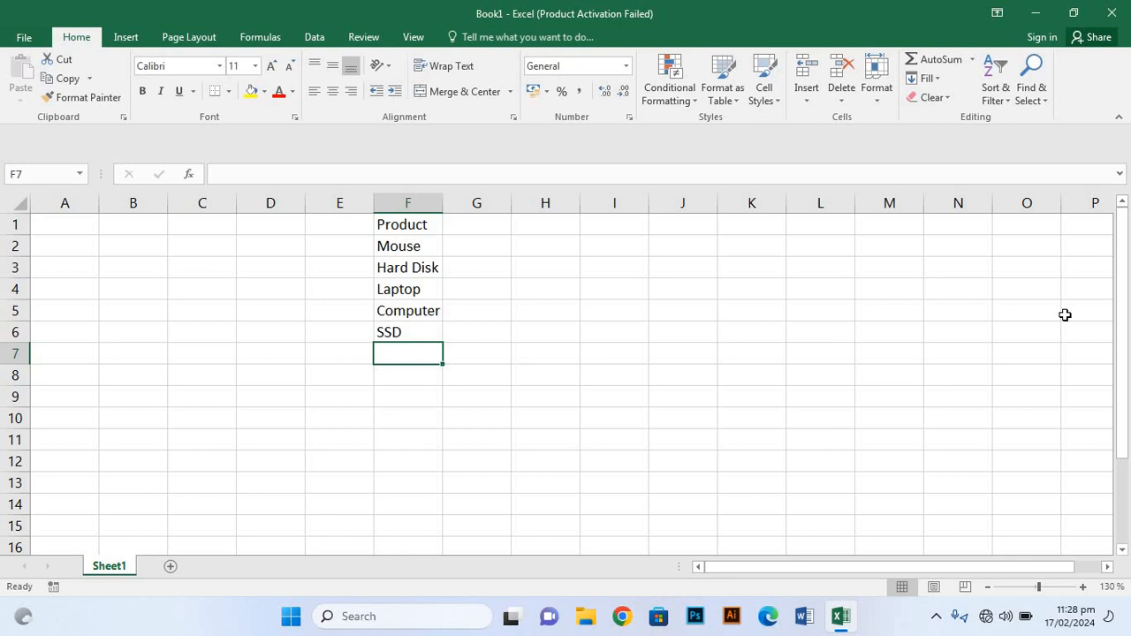
{"action": "type", "text": "P"}
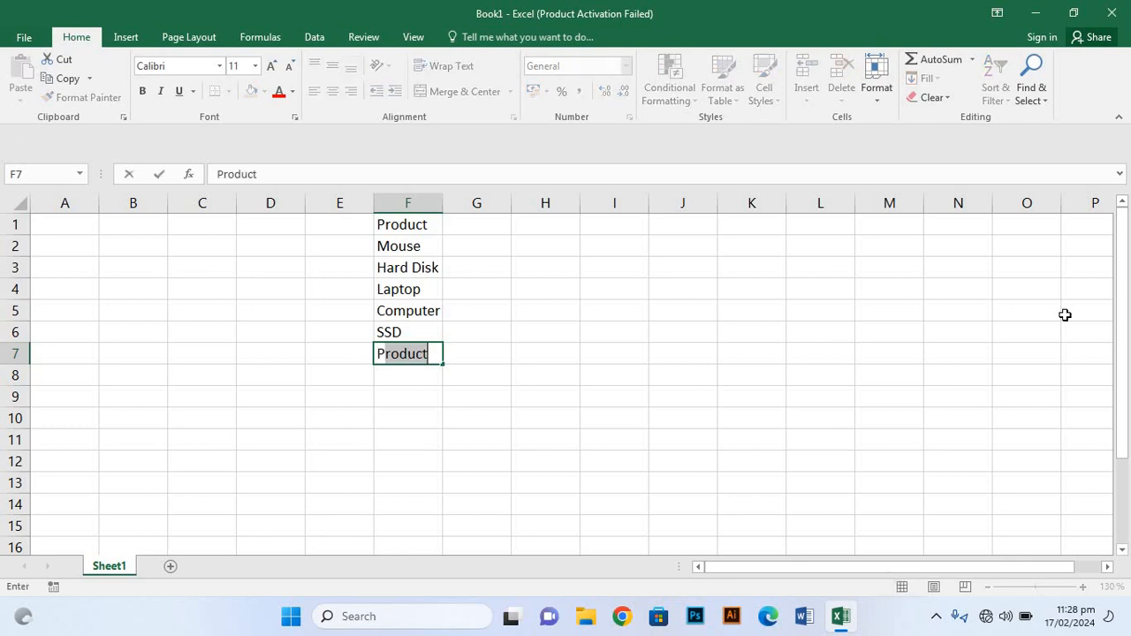
{"action": "type", "text": "en"}
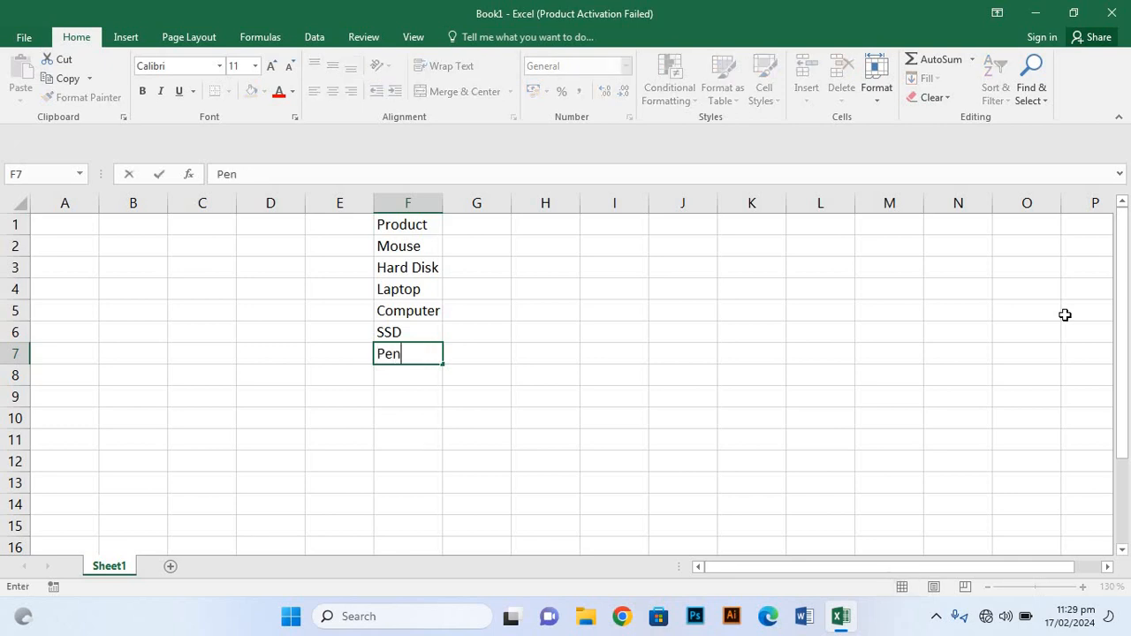
{"action": "type", "text": " Drive"}
{"action": "key", "text": "Return"}
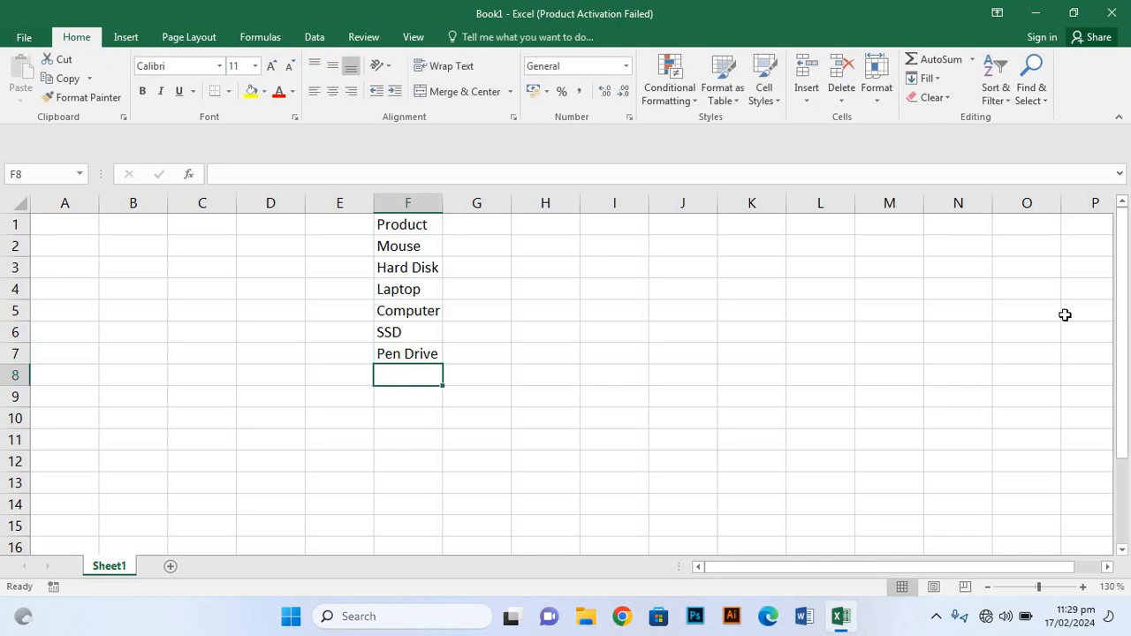
Enter Card in cell F8 below Pen Drive in the Product list.
{"action": "type", "text": "Cae"}
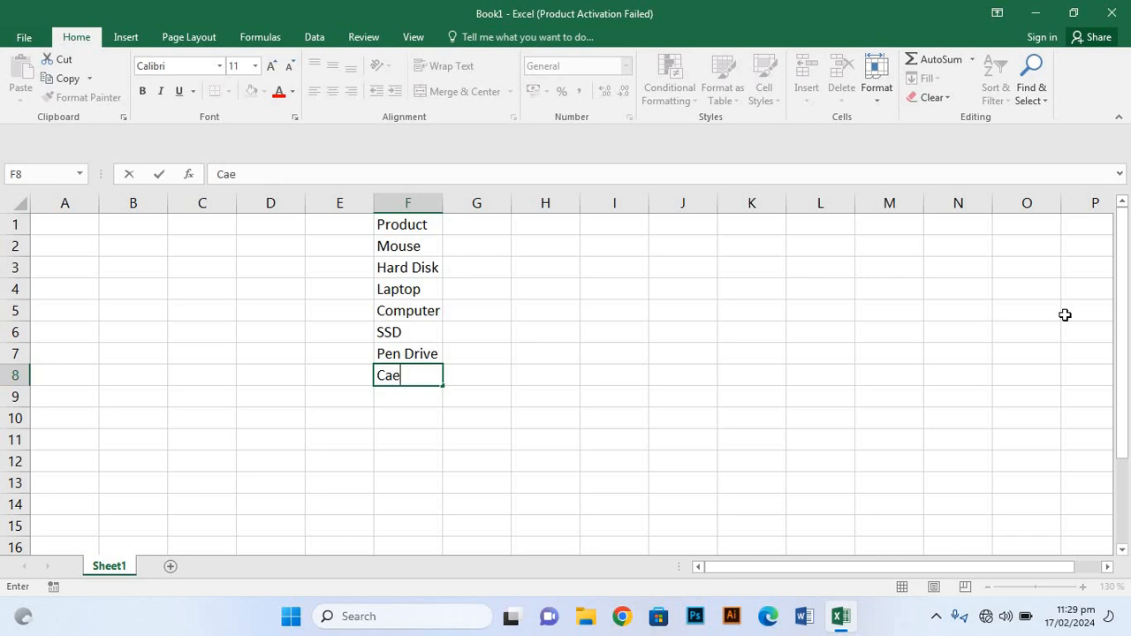
{"action": "key", "text": "BackSpace"}
{"action": "type", "text": "rd"}
{"action": "key", "text": "Return"}
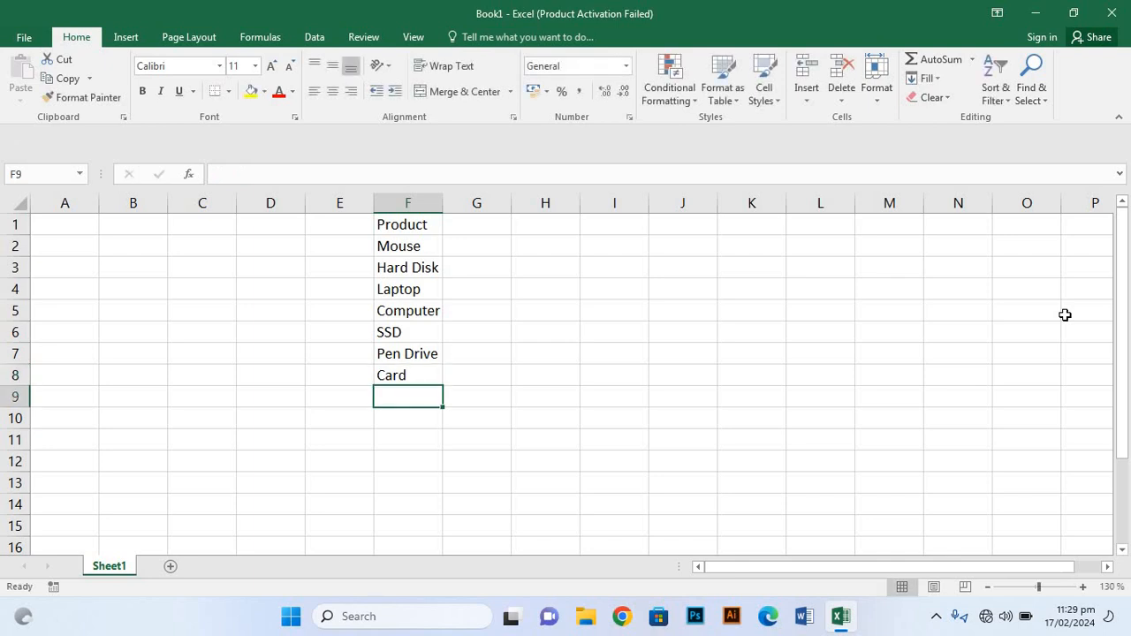
Fill cells F9 to F14 with the repeated products Mouse, Hard Disk, Laptop, Computer, SSD and Pen Drive.
{"action": "type", "text": "Mouse"}
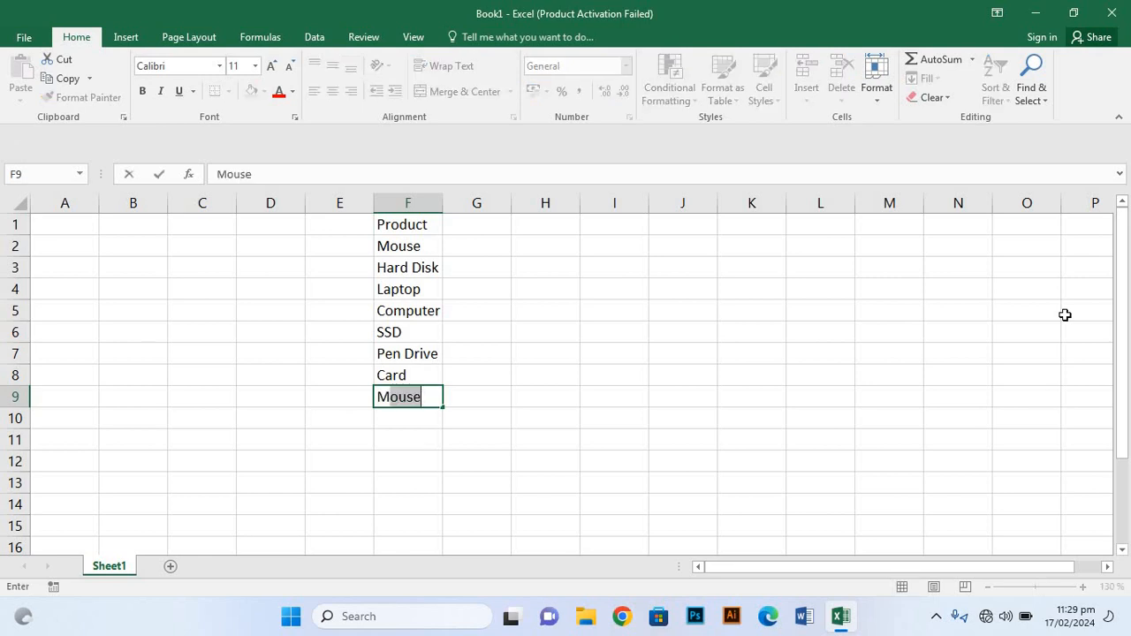
{"action": "key", "text": "Return"}
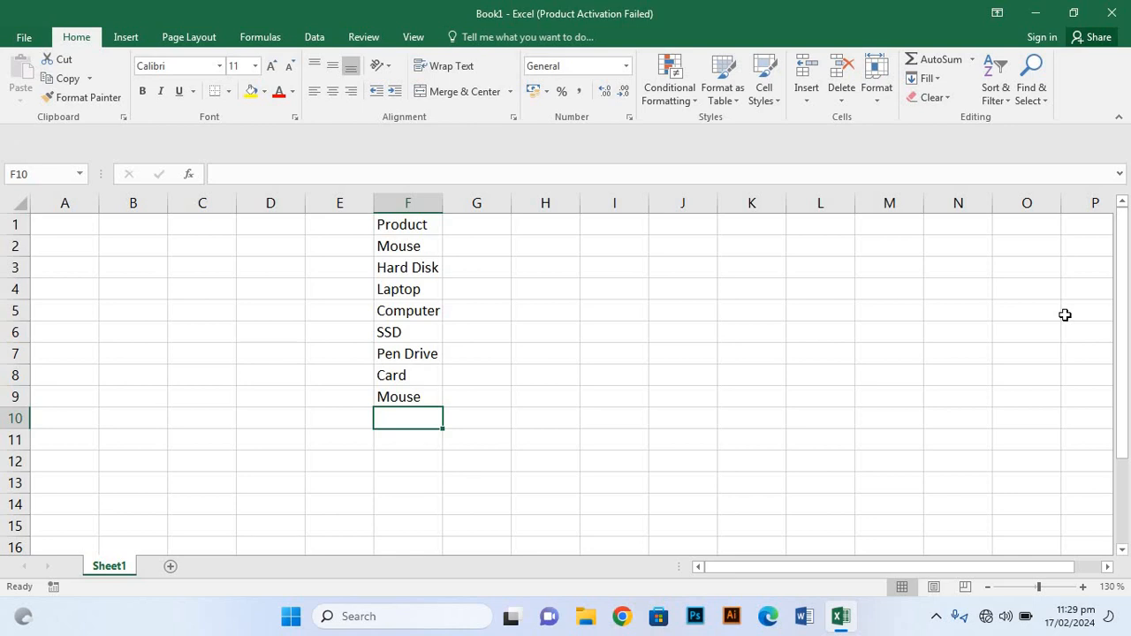
{"action": "type", "text": "Hard Disk"}
{"action": "key", "text": "Return"}
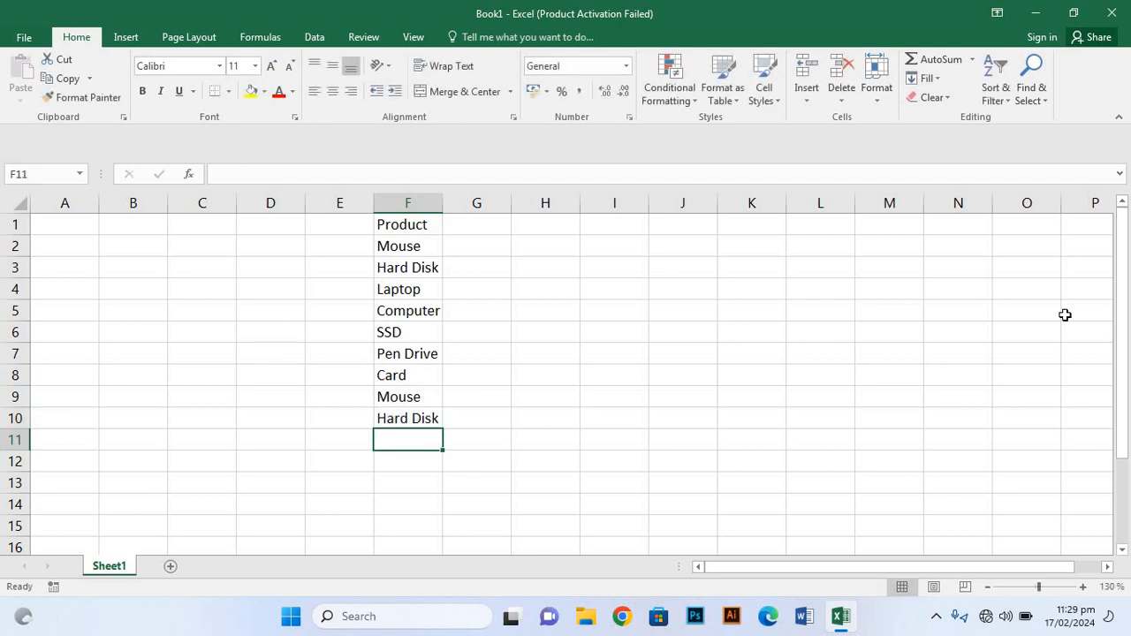
{"action": "type", "text": "Laptop"}
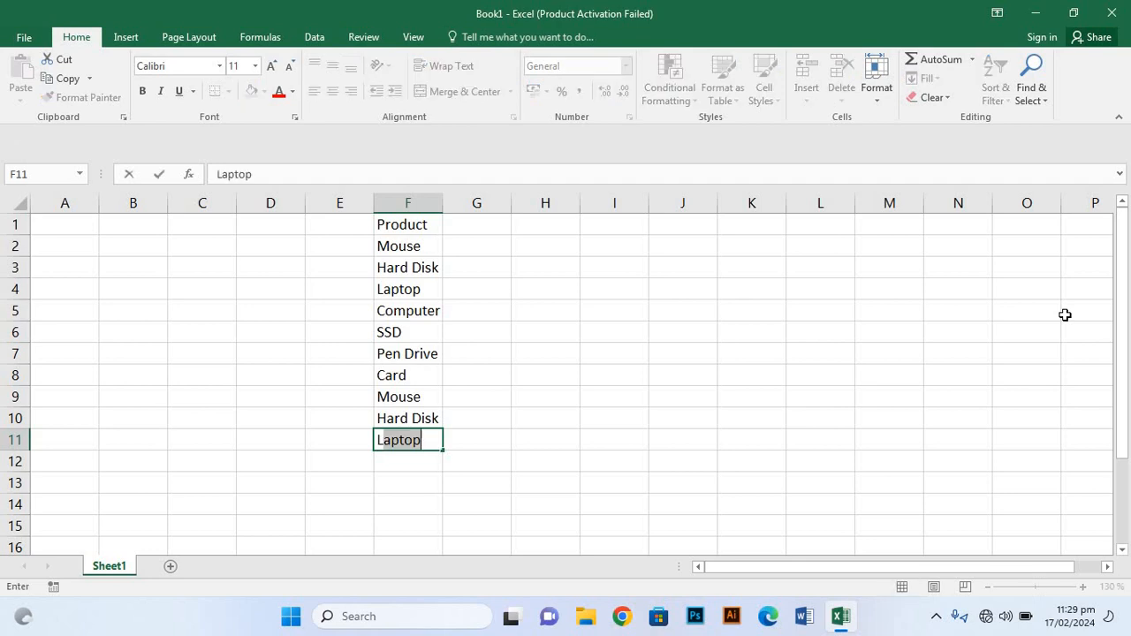
{"action": "key", "text": "Return"}
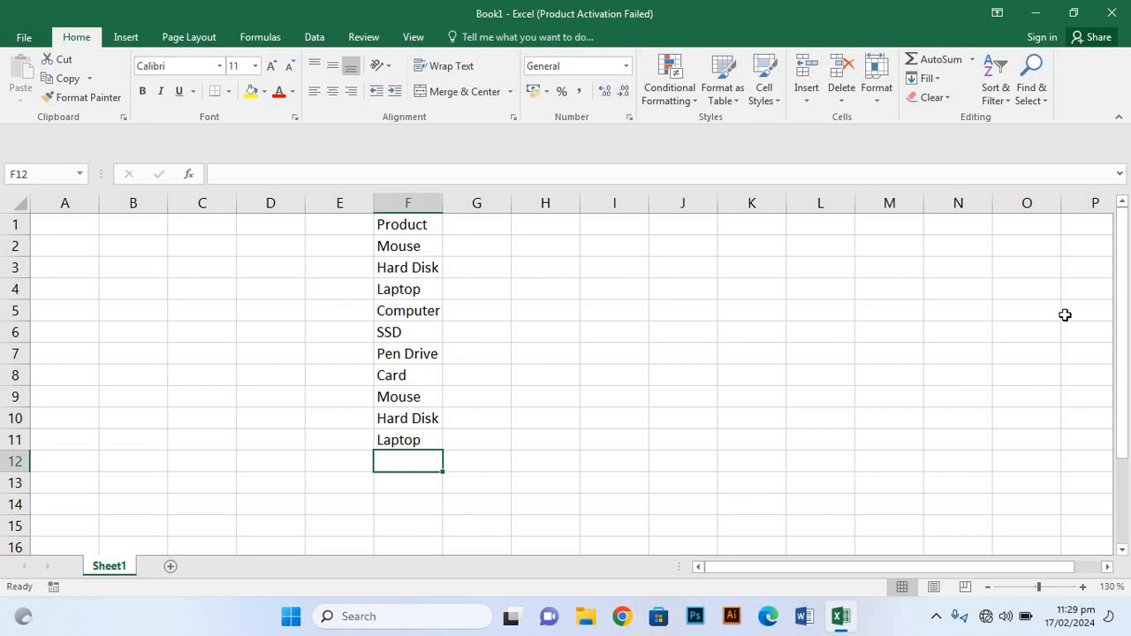
{"action": "type", "text": "Co"}
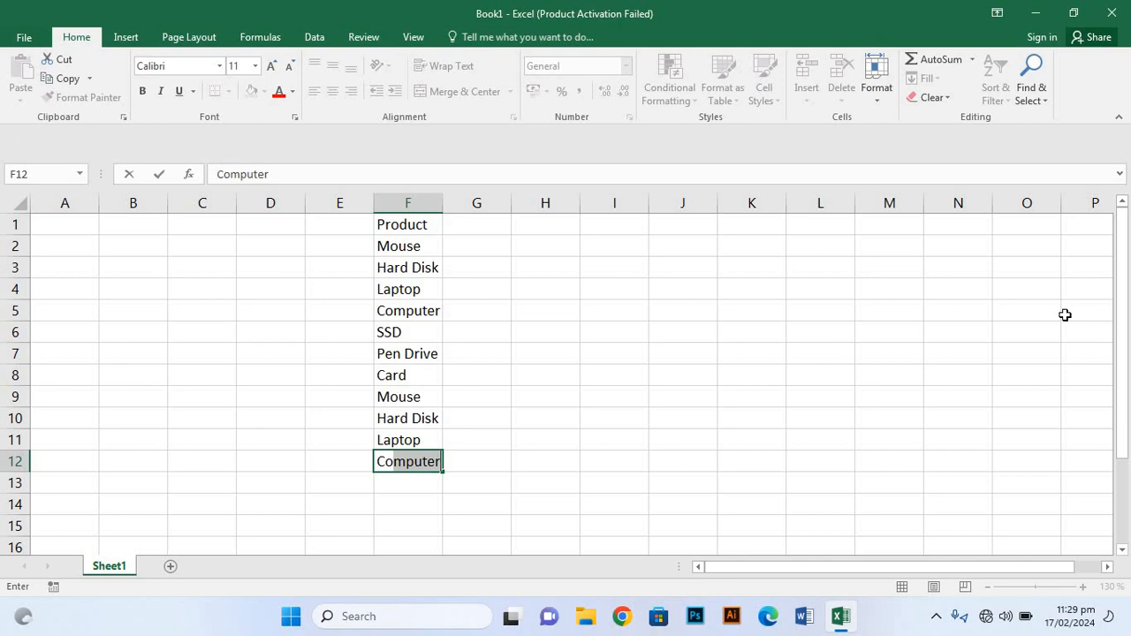
{"action": "key", "text": "Return"}
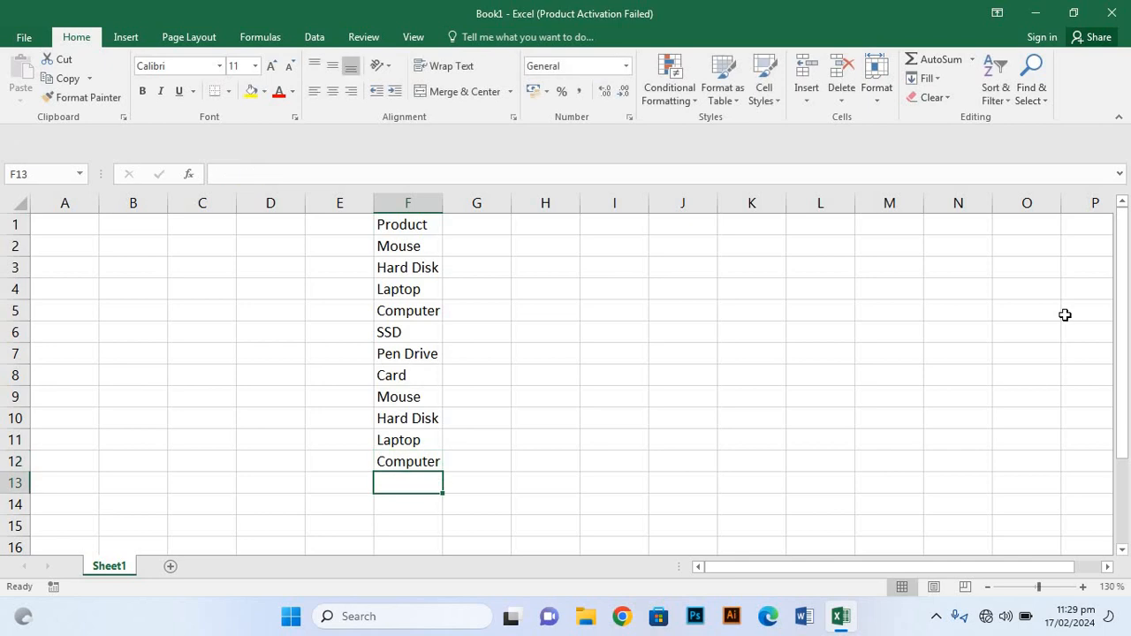
{"action": "type", "text": "S"}
{"action": "key", "text": "Return"}
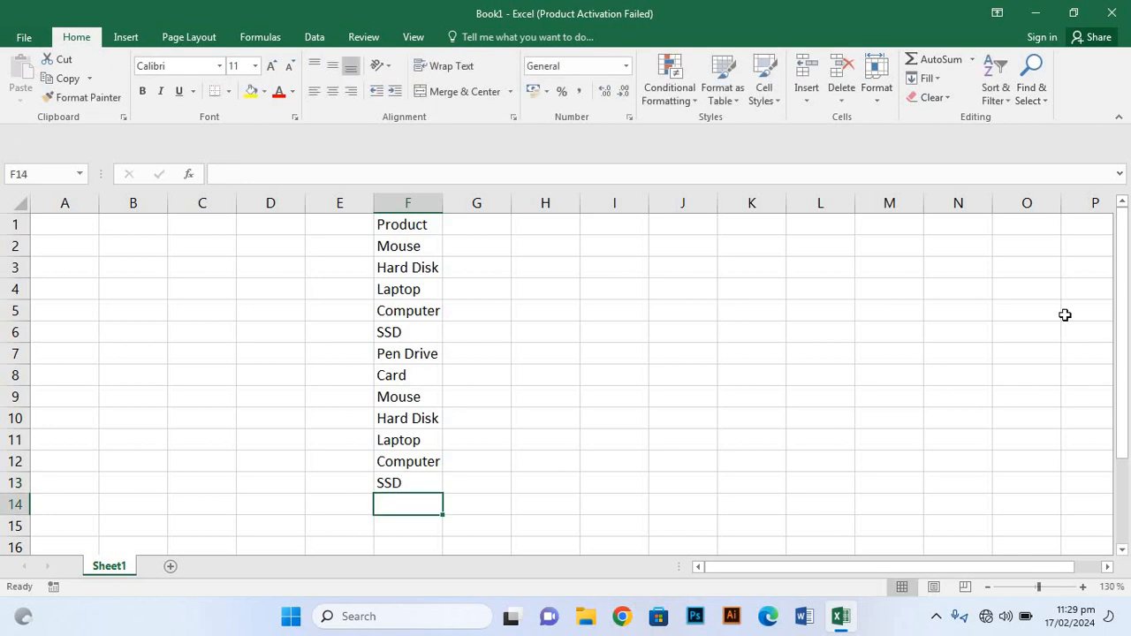
{"action": "type", "text": "Pen Drive"}
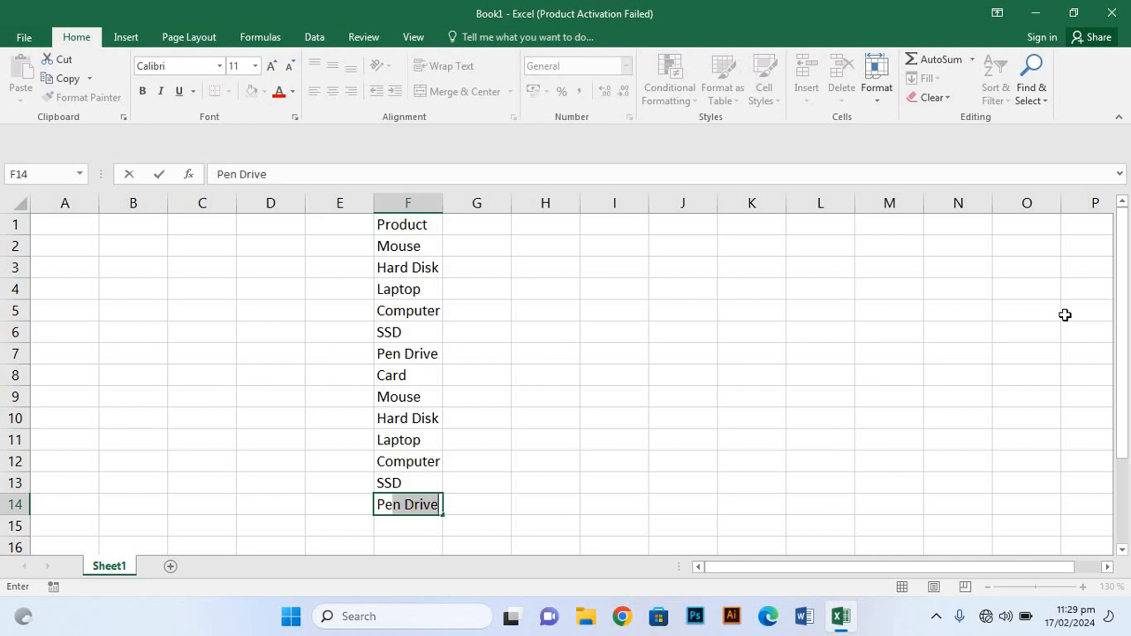
{"action": "key", "text": "Return"}
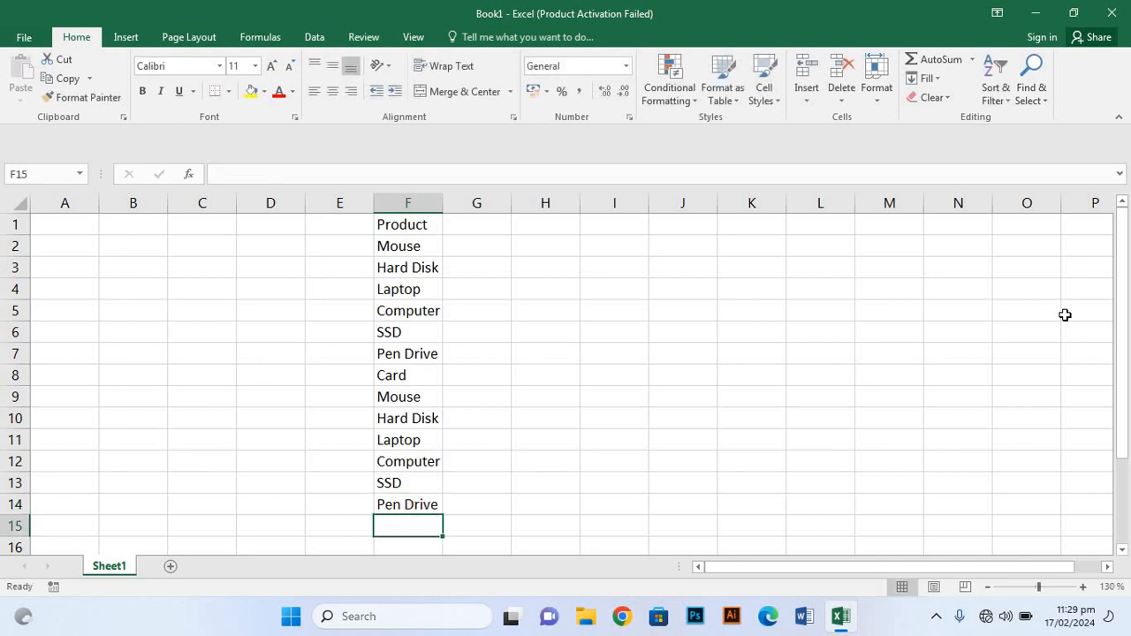
Widen column F slightly and enter the header Amount in cell G1.
{"action": "left_click", "coordinate": [468, 221]}
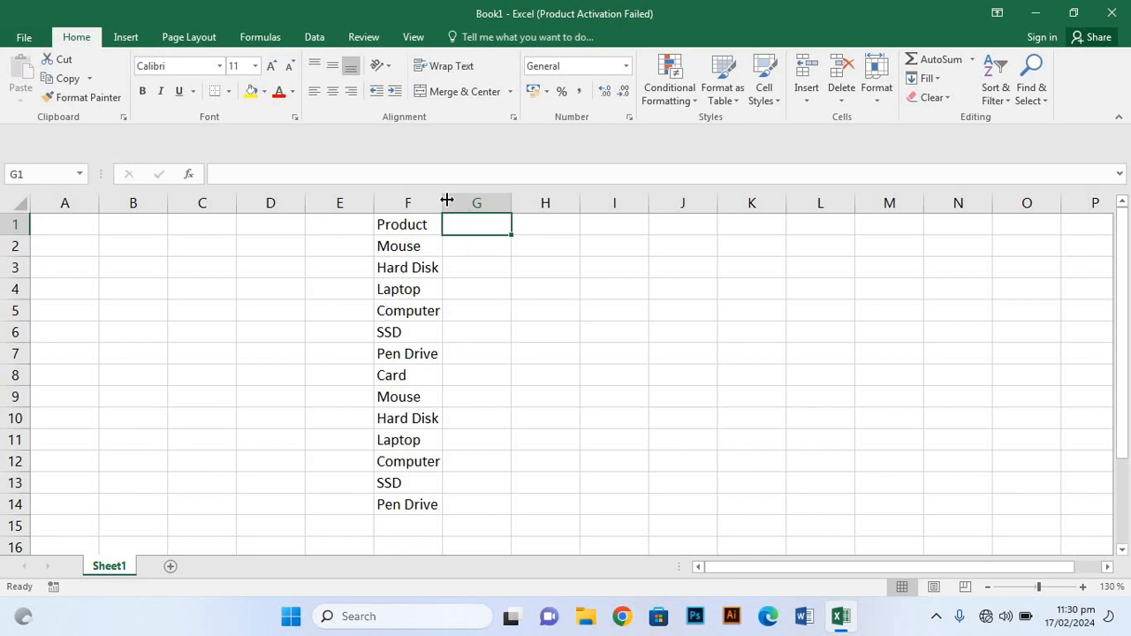
{"action": "left_click_drag", "start_coordinate": [443, 200], "coordinate": [448, 200]}
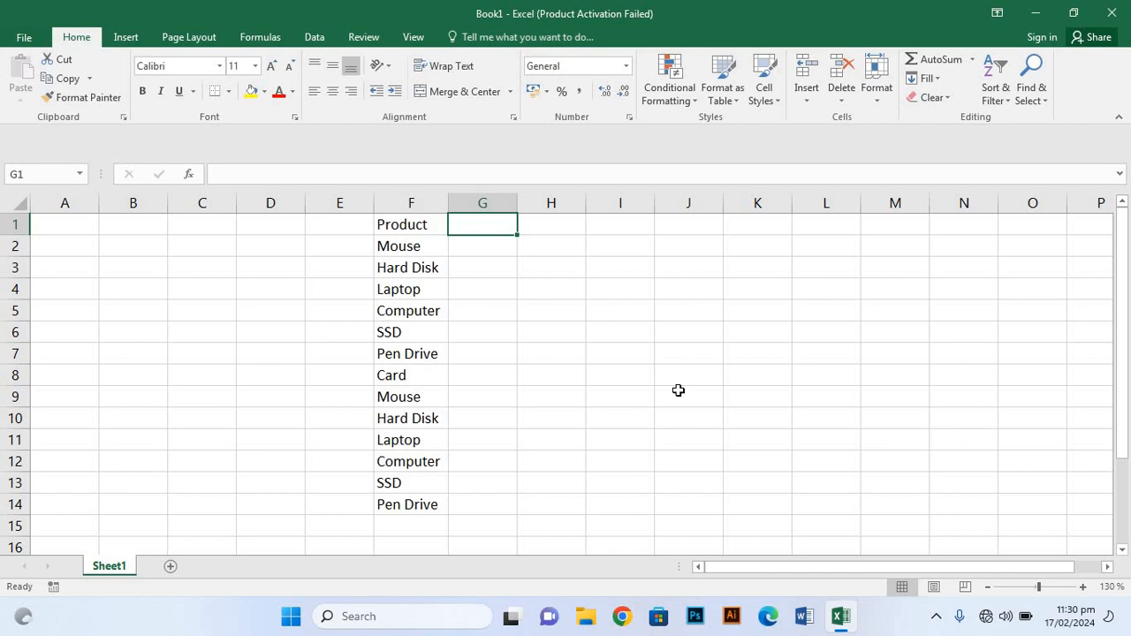
{"action": "type", "text": "A"}
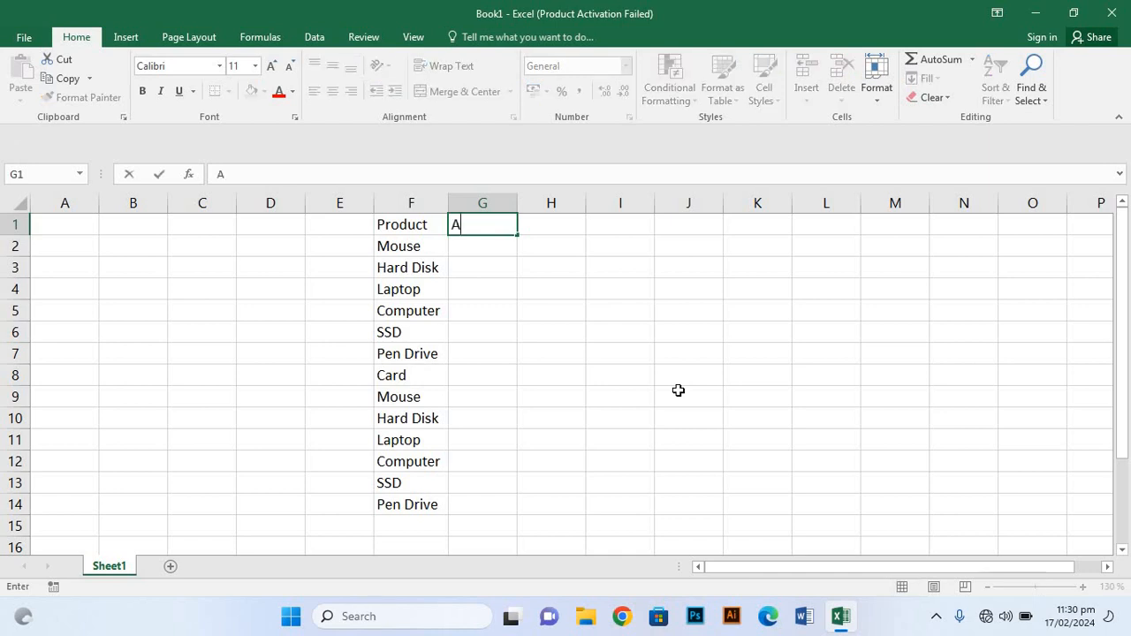
{"action": "type", "text": "mount"}
{"action": "key", "text": "Return"}
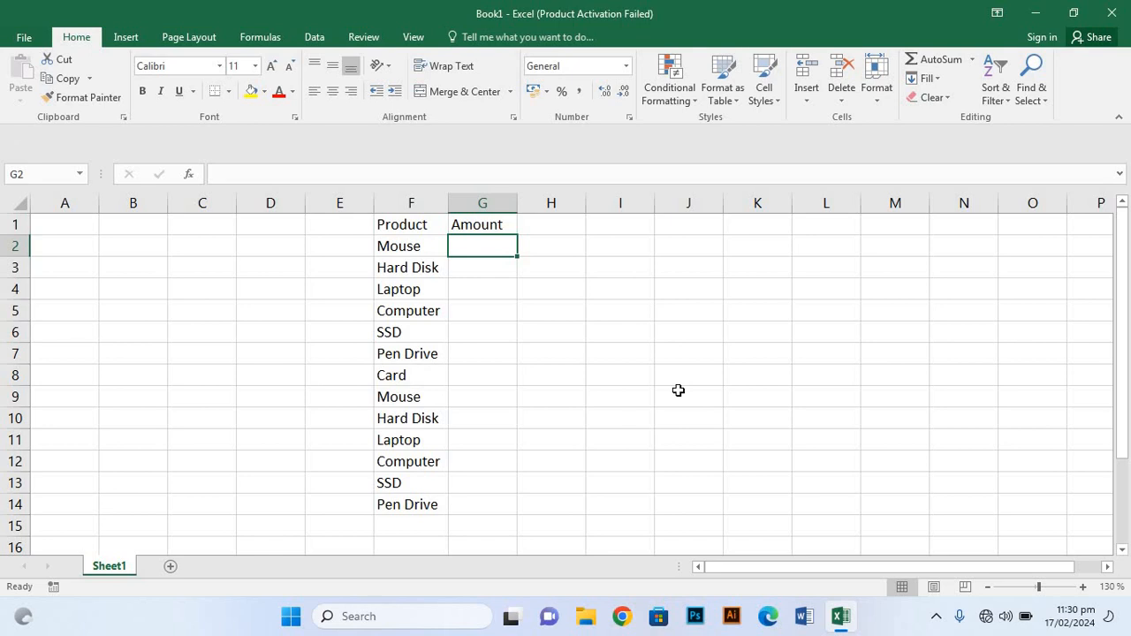
Enter 83525 in cell G2 as the amount for the first Mouse row.
{"action": "type", "text": "8"}
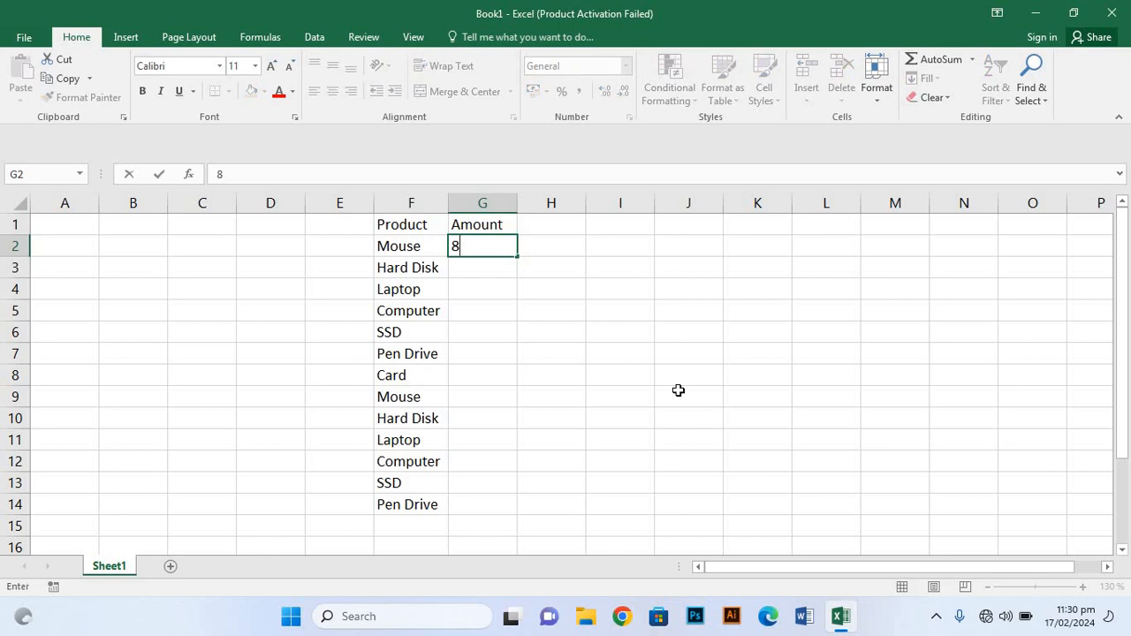
{"action": "type", "text": "3525"}
{"action": "key", "text": "Return"}
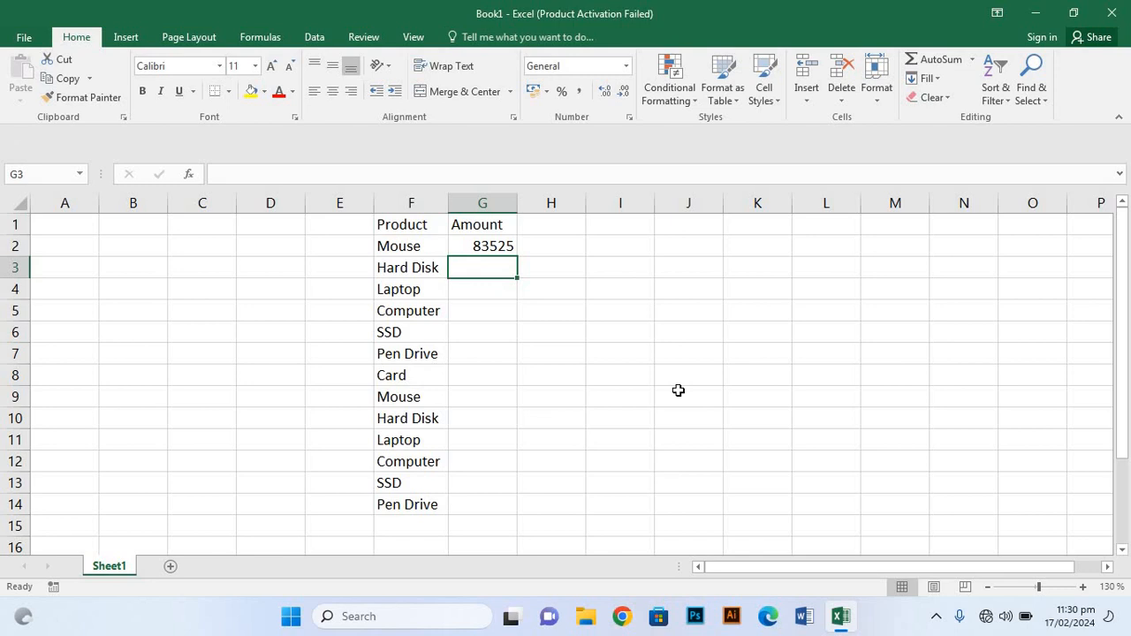
Enter the amounts 84309 for Hard Disk in cell G3 and 76887 for Laptop in cell G4.
{"action": "type", "text": "84"}
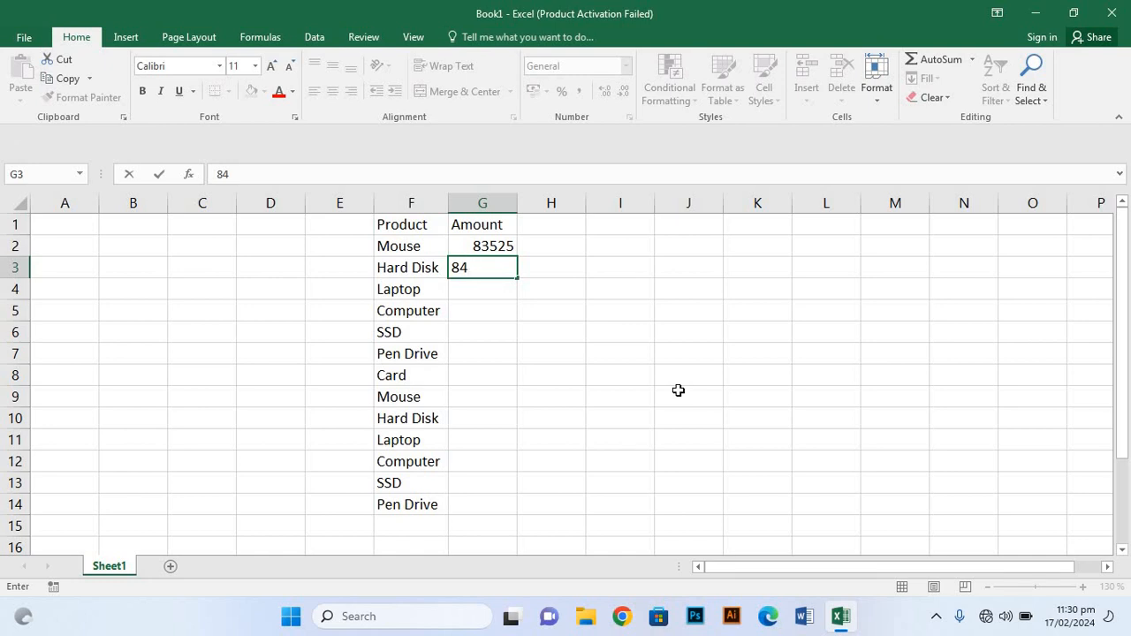
{"action": "type", "text": "309"}
{"action": "key", "text": "Return"}
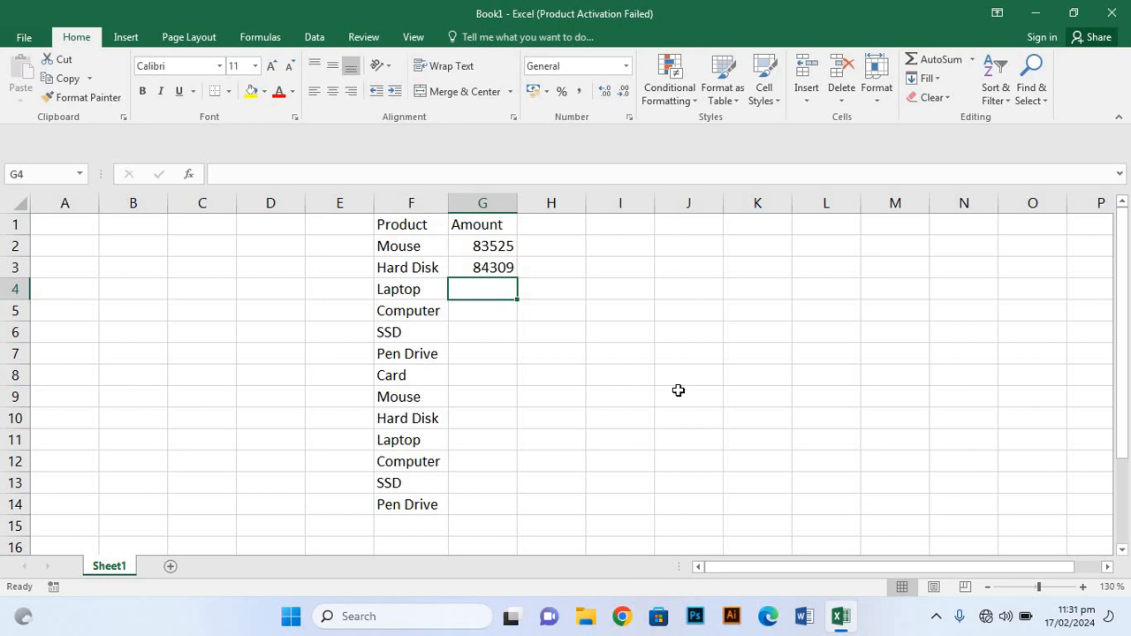
{"action": "type", "text": "76"}
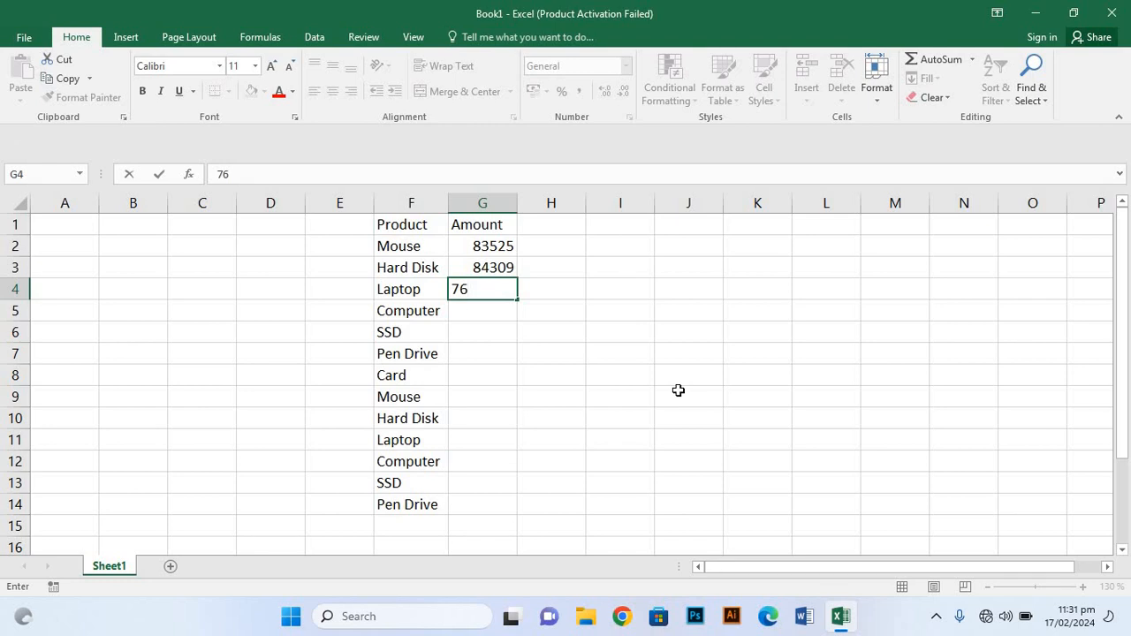
{"action": "type", "text": "887"}
{"action": "key", "text": "Return"}
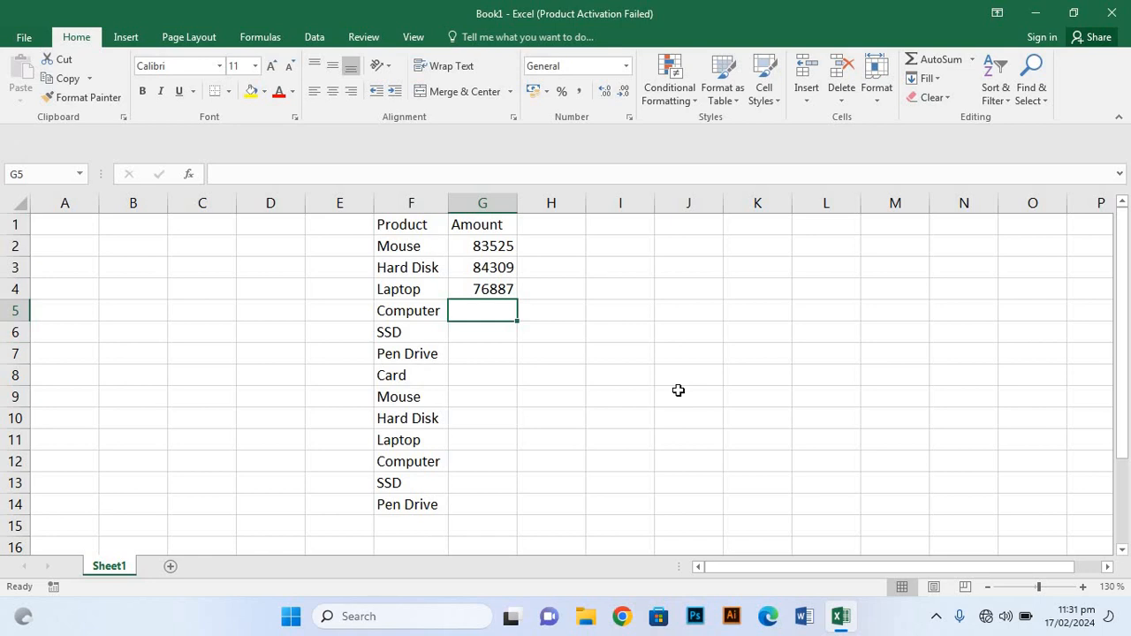
Enter the amounts 58552 for Computer in cell G5 and 87953 for SSD in cell G6.
{"action": "type", "text": "58"}
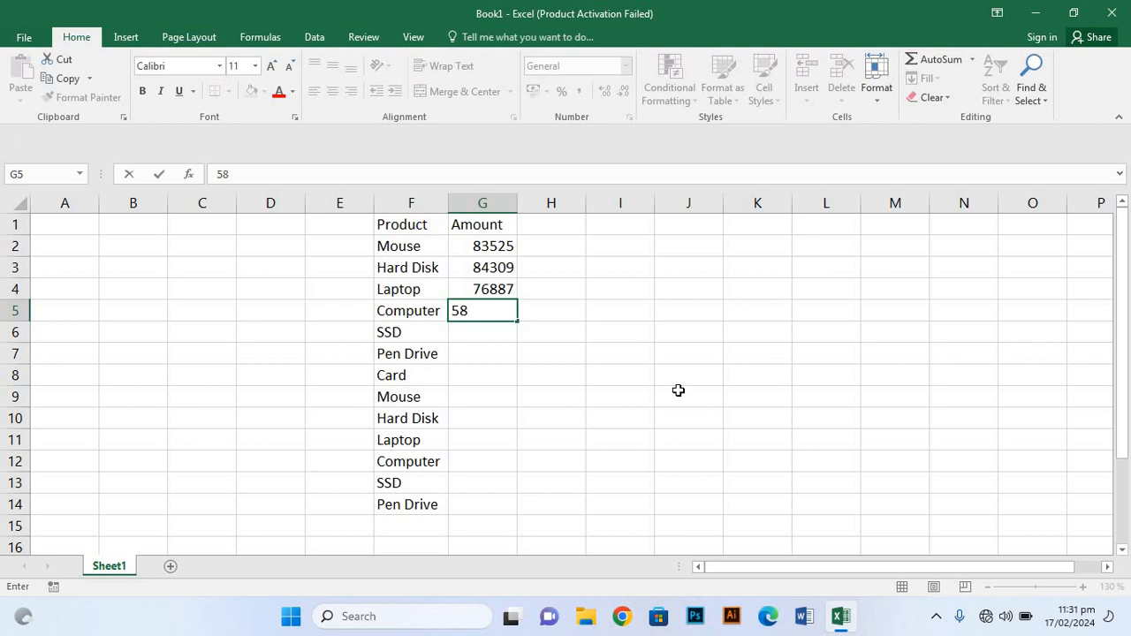
{"action": "type", "text": "552"}
{"action": "key", "text": "Return"}
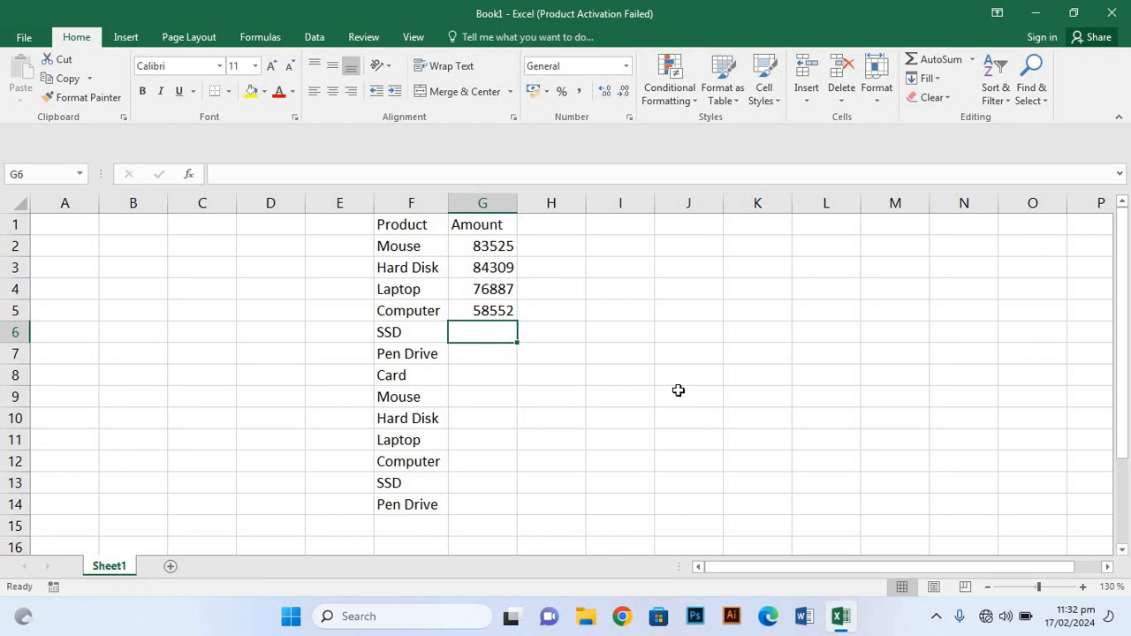
{"action": "type", "text": "87"}
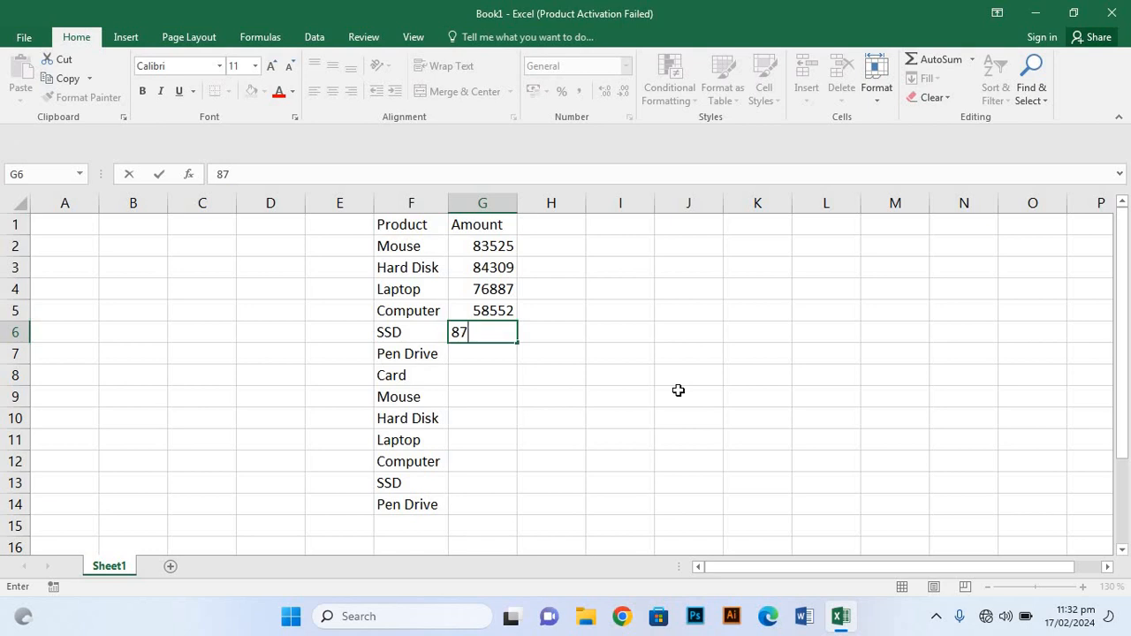
{"action": "type", "text": "953"}
{"action": "key", "text": "Return"}
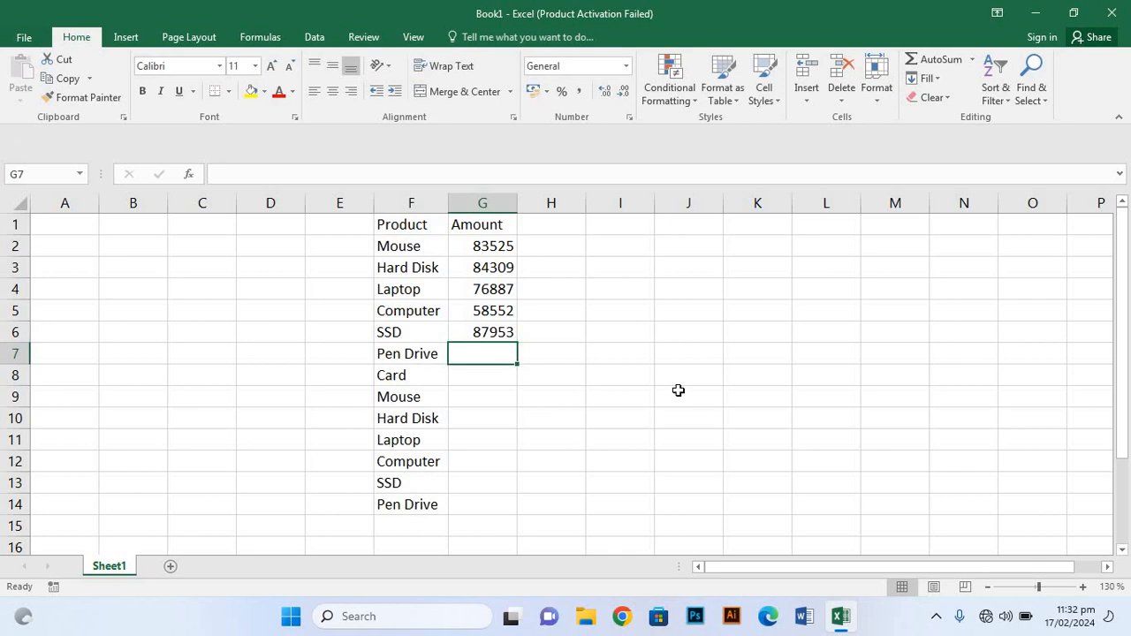
Enter the amounts 55318 for Pen Drive in cell G7 and 53944 for Card in cell G8.
{"action": "type", "text": "55"}
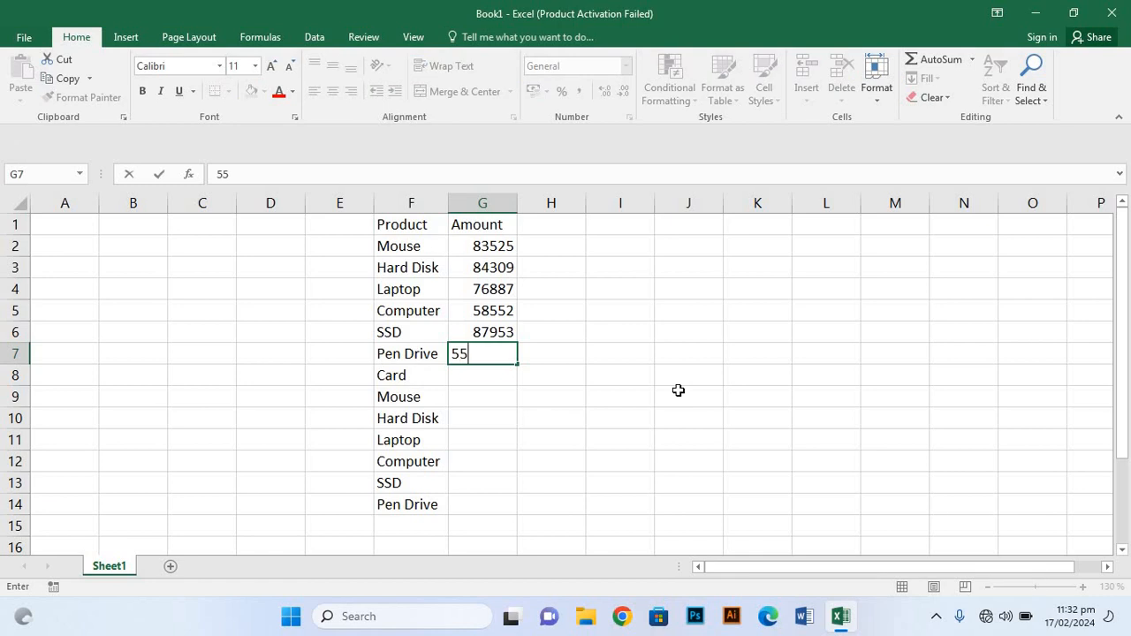
{"action": "type", "text": "3"}
{"action": "type", "text": "18"}
{"action": "key", "text": "Return"}
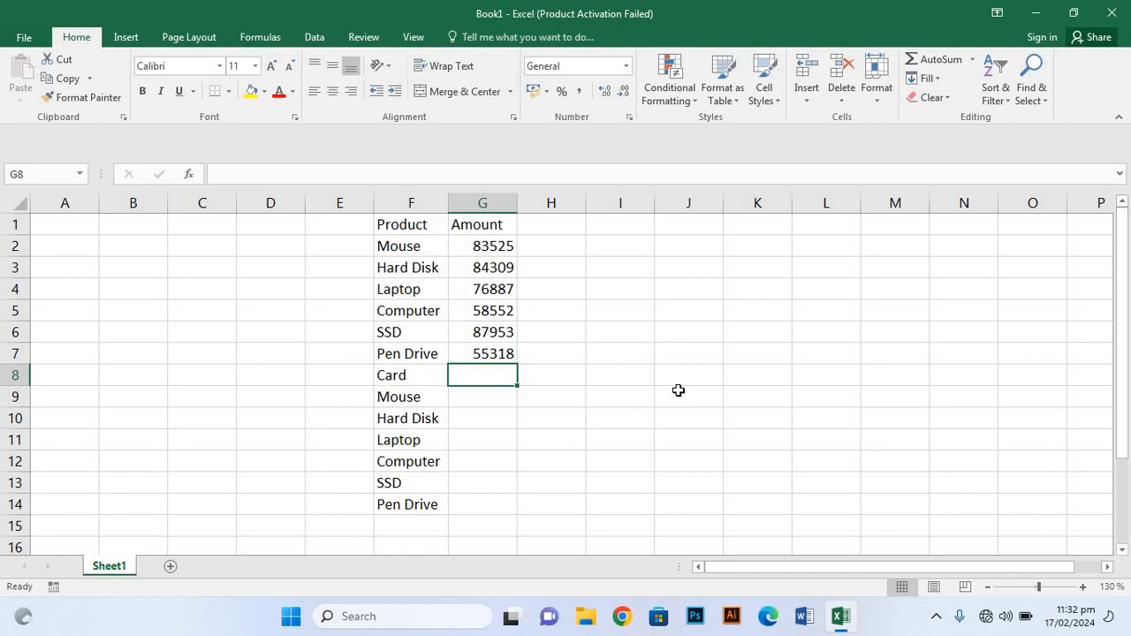
{"action": "type", "text": "53"}
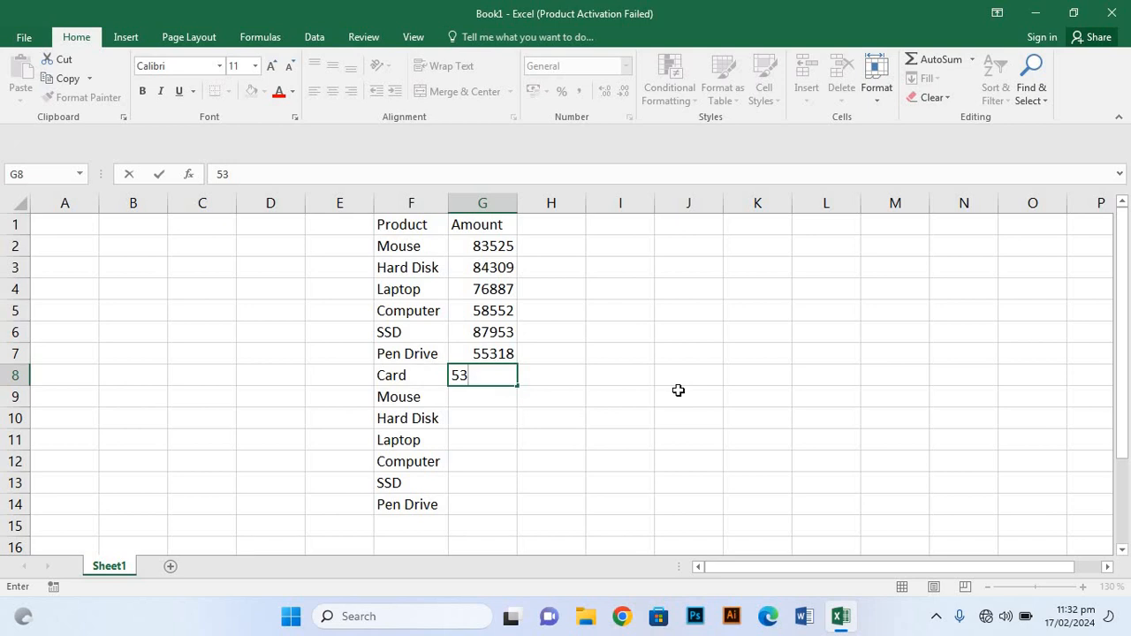
{"action": "type", "text": "944"}
{"action": "key", "text": "Return"}
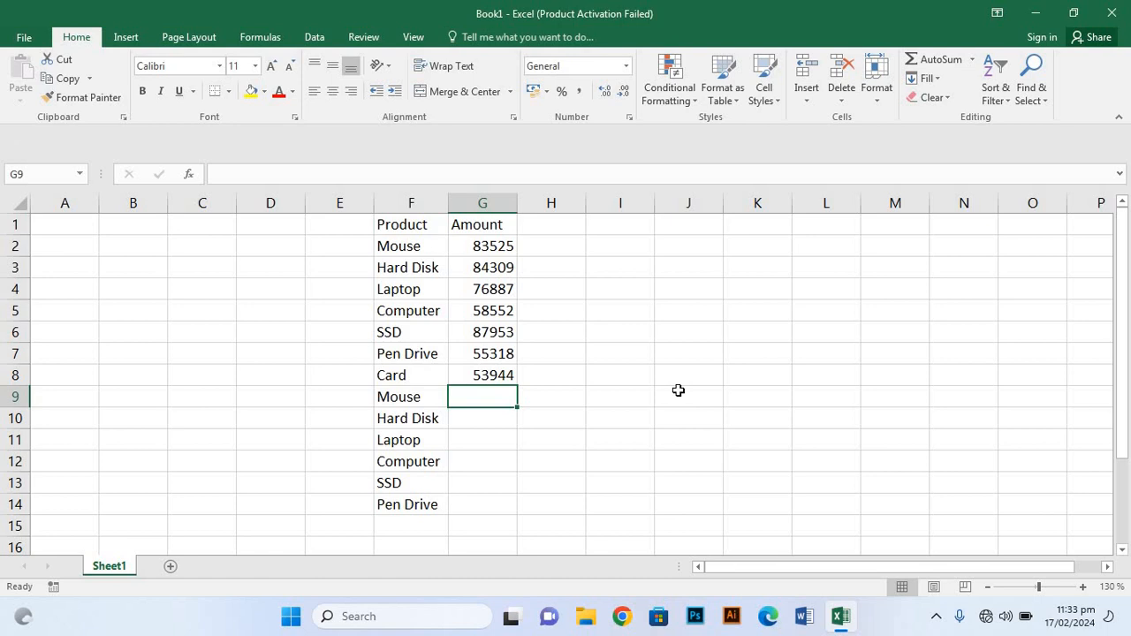
Enter 83525 in cell G9 for the second Mouse row and 84309 in cell G10 for the second Hard Disk row.
{"action": "type", "text": "83"}
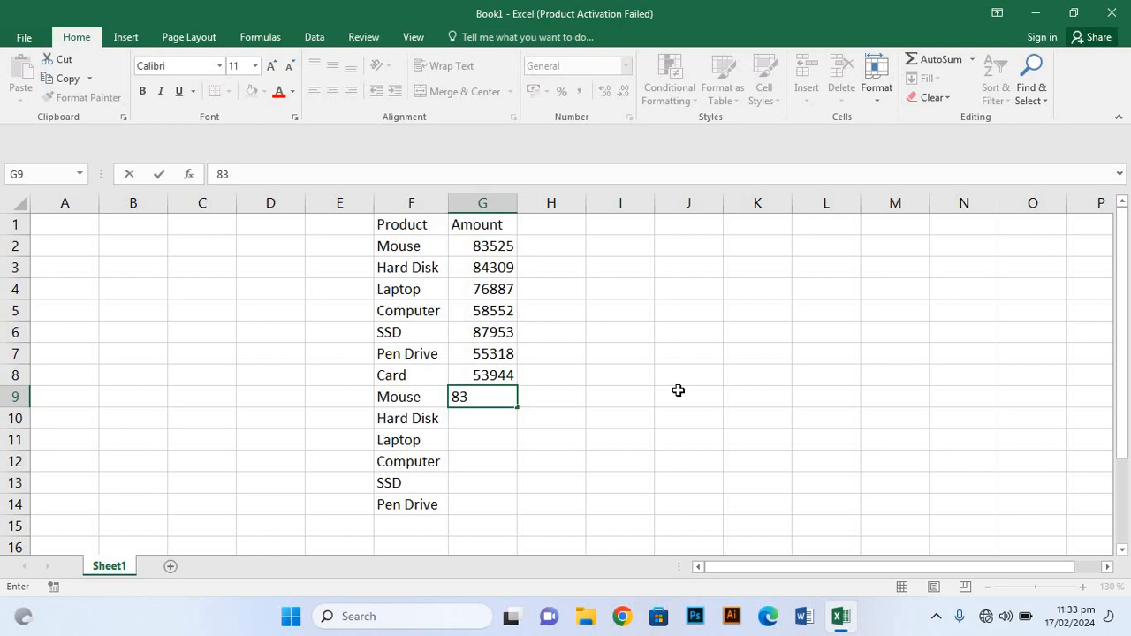
{"action": "type", "text": "525"}
{"action": "key", "text": "Return"}
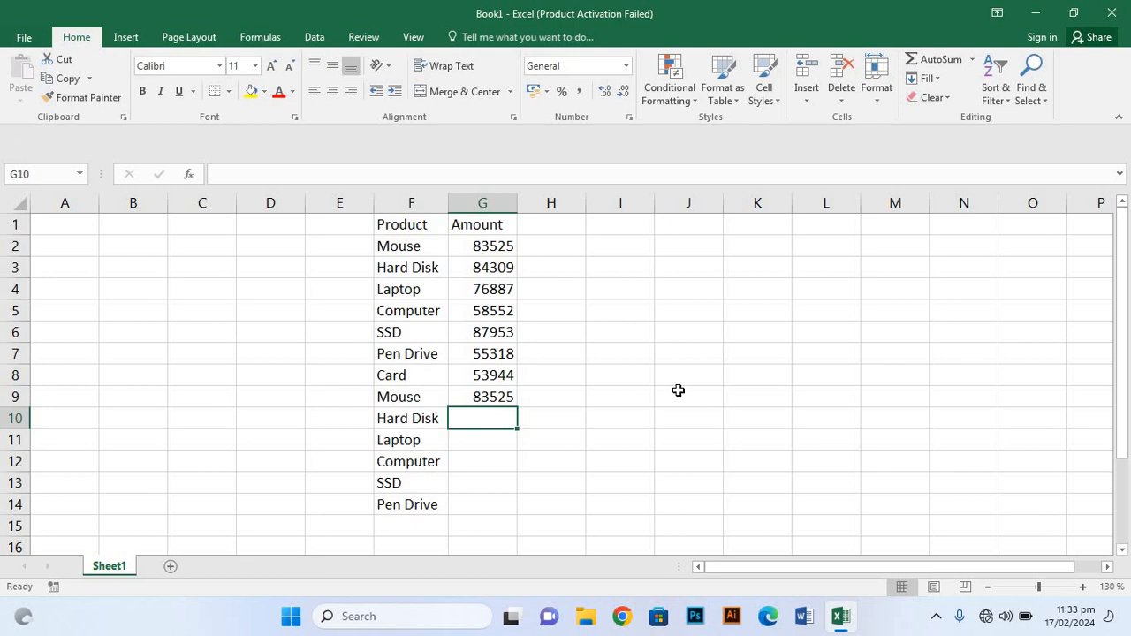
{"action": "type", "text": "84"}
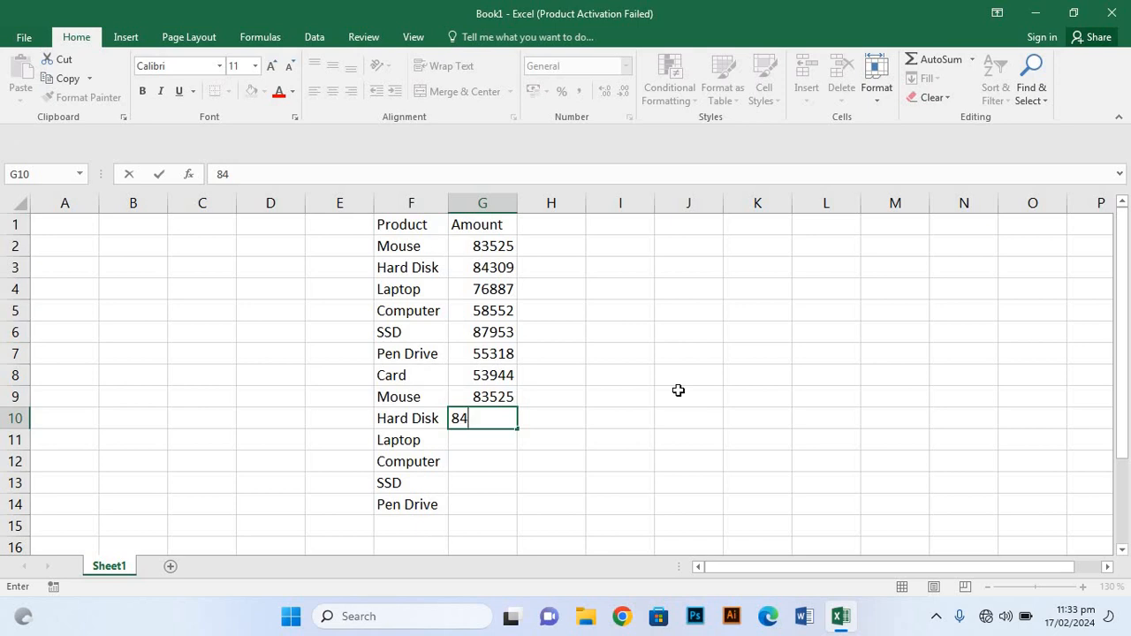
{"action": "type", "text": "309"}
{"action": "key", "text": "Return"}
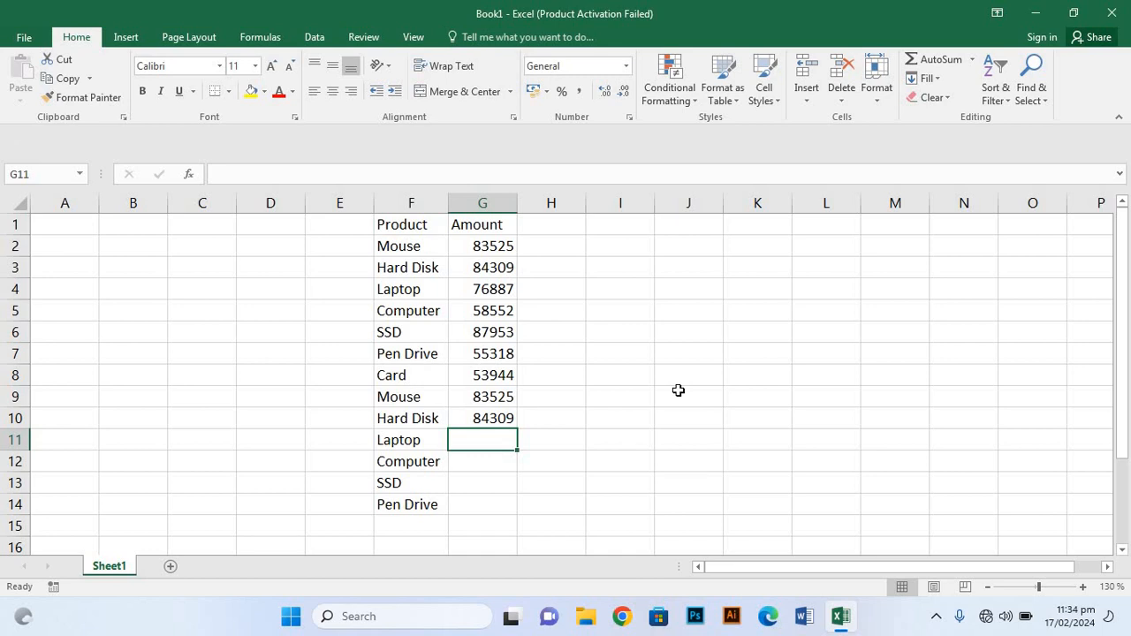
Enter 76887 in cell G11 for the second Laptop row and 58552 in cell G12 for the second Computer row.
{"action": "type", "text": "76"}
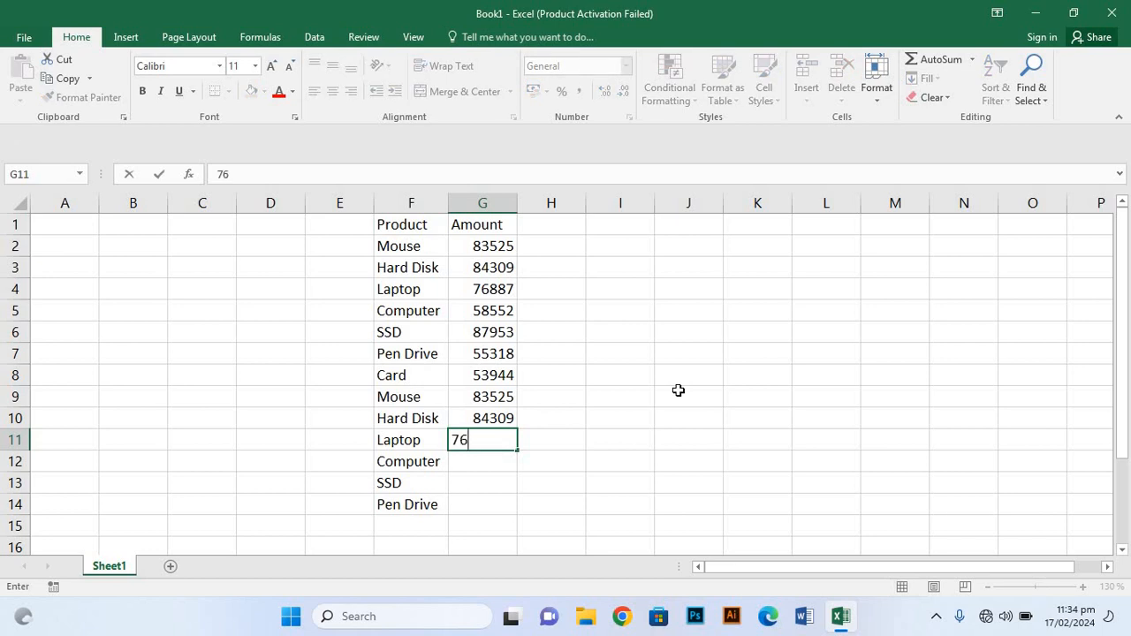
{"action": "type", "text": "887"}
{"action": "key", "text": "Return"}
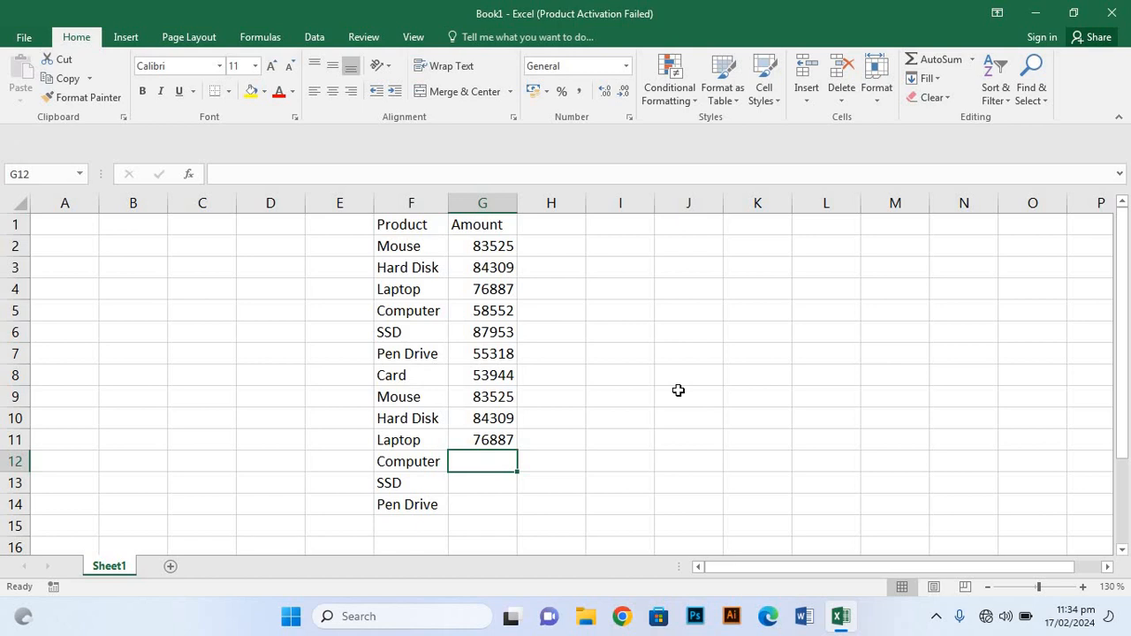
{"action": "type", "text": "5"}
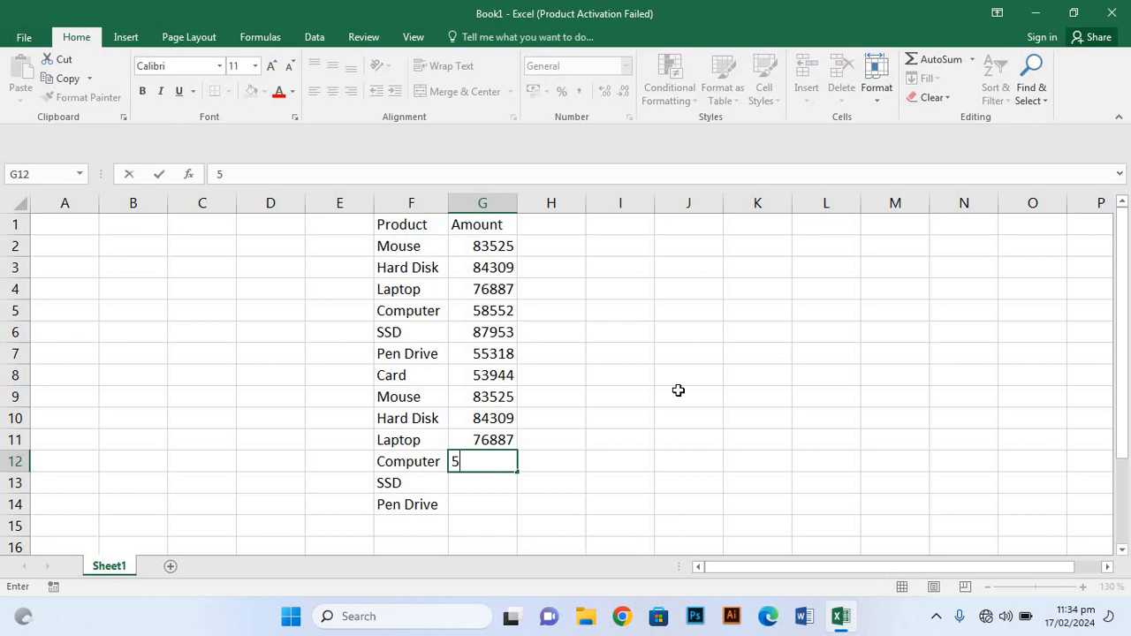
{"action": "type", "text": "8552"}
{"action": "key", "text": "ctrl+Return"}
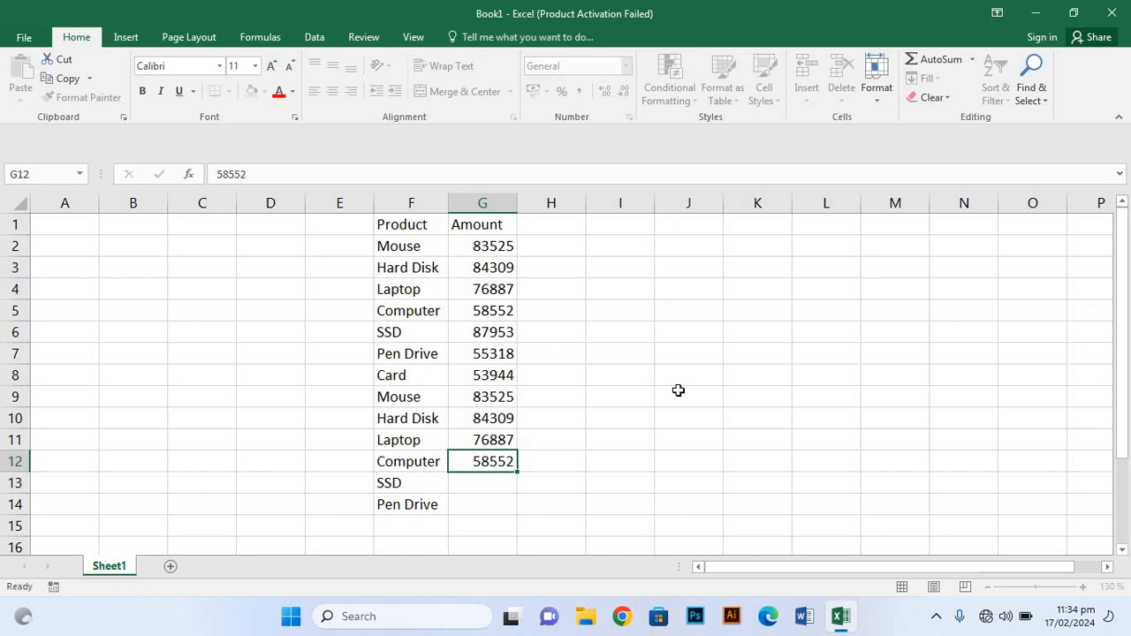
{"action": "key", "text": "Return"}
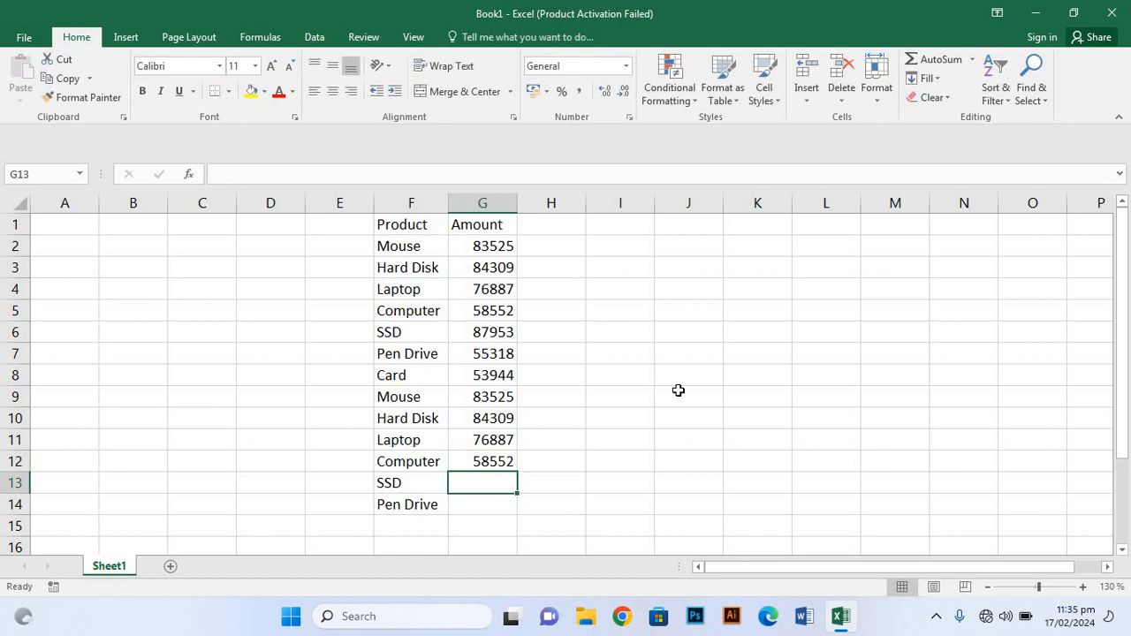
Enter 87953 in cell G13 for the second SSD row and 55318 in cell G14 for the second Pen Drive row.
{"action": "type", "text": "87"}
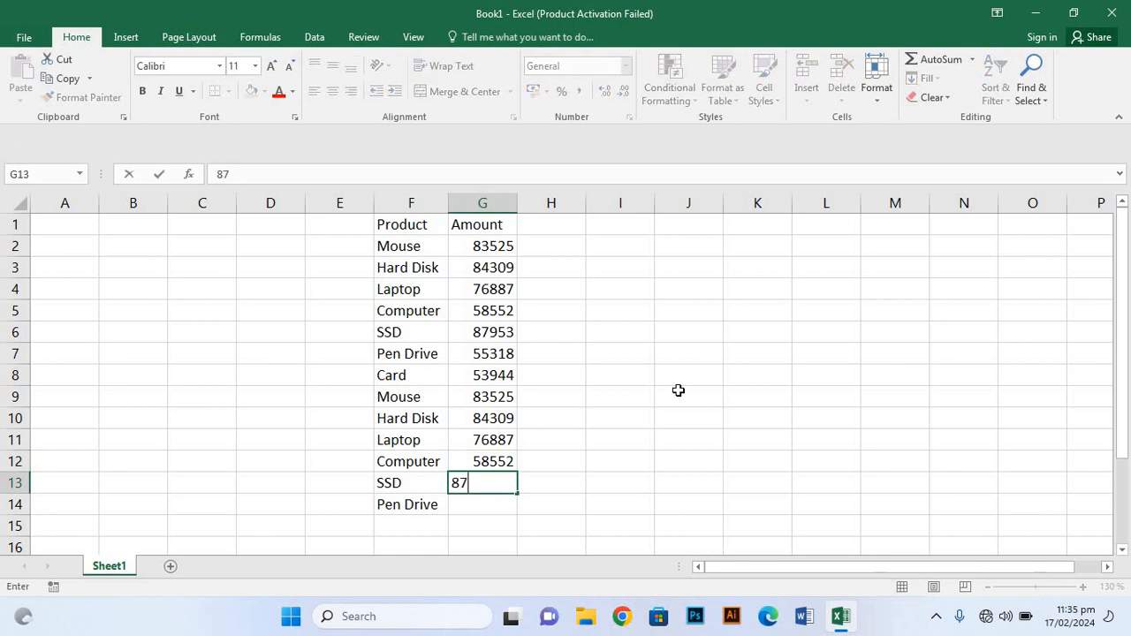
{"action": "type", "text": "953"}
{"action": "key", "text": "Return"}
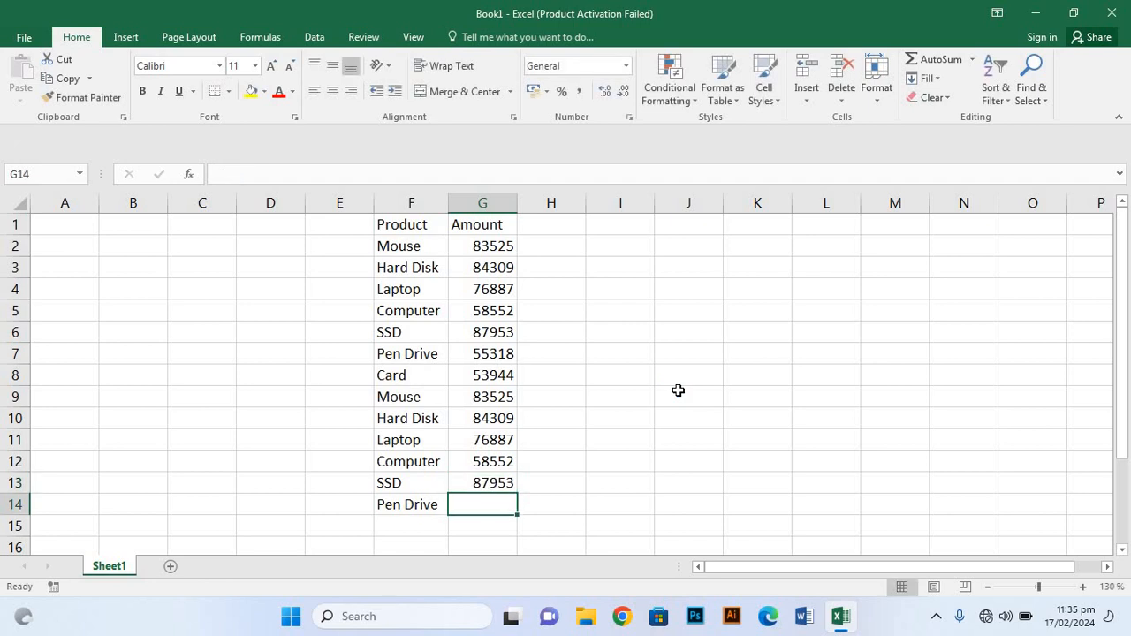
{"action": "type", "text": "55"}
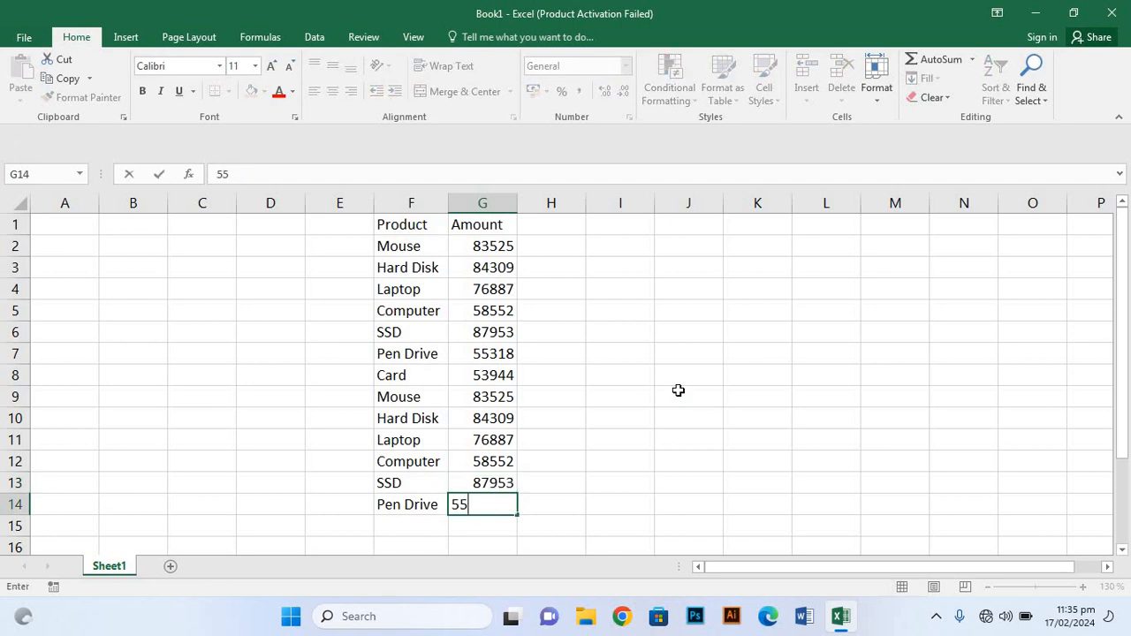
{"action": "type", "text": "318"}
Enter the header Amount With GST @ 18% in cell H1 and widen column H to fit it.
{"action": "left_click", "coordinate": [565, 228]}
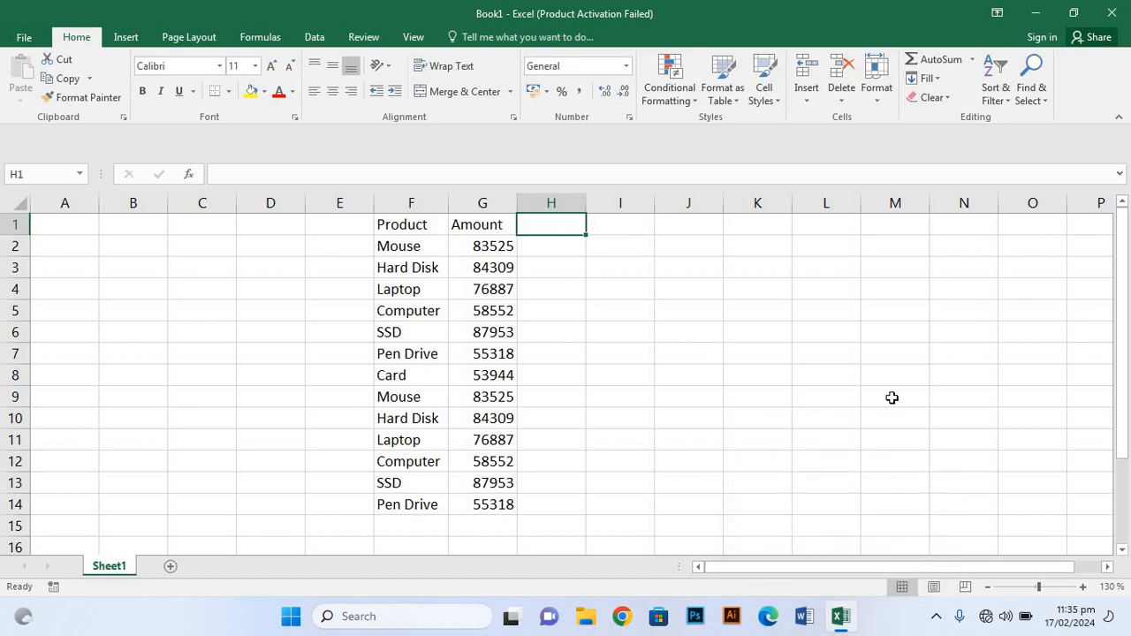
{"action": "type", "text": "An"}
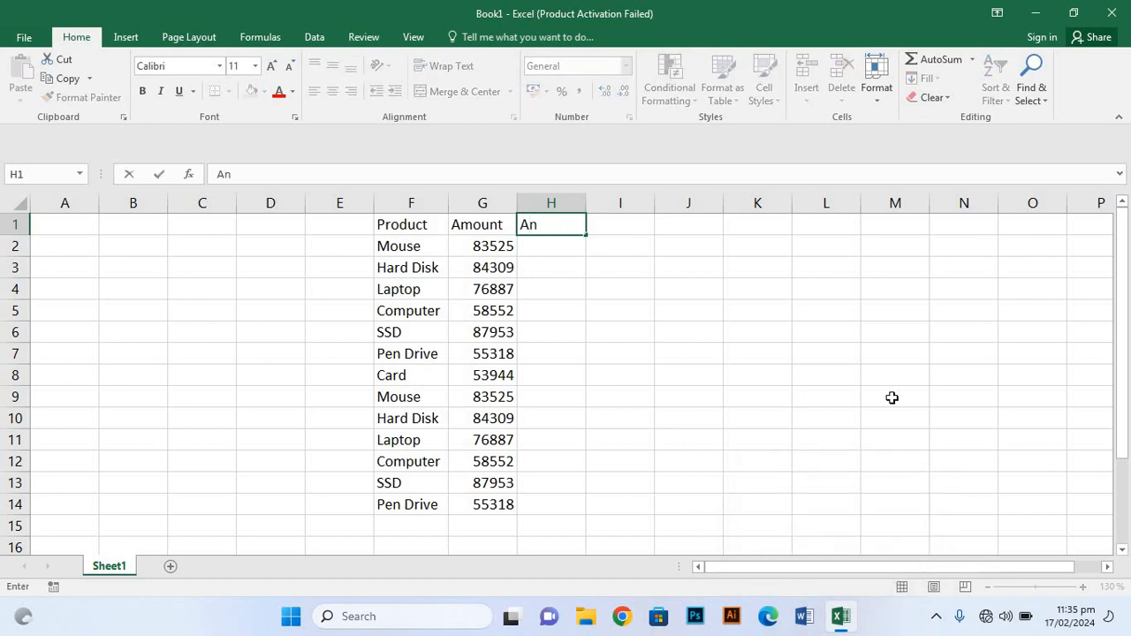
{"action": "key", "text": "BackSpace"}
{"action": "type", "text": "mount With"}
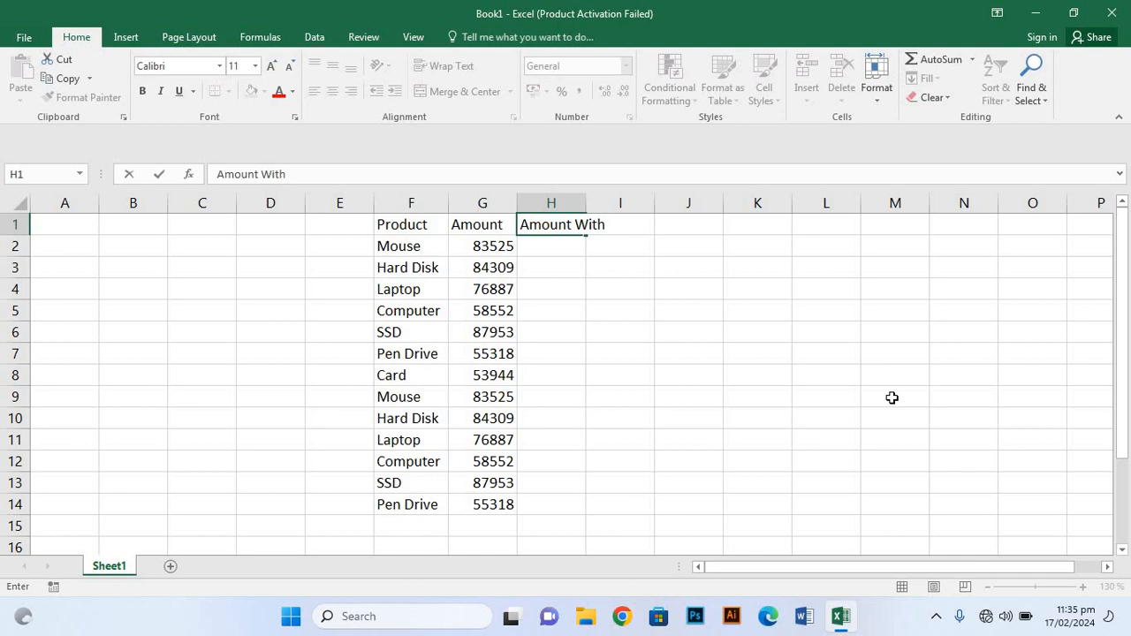
{"action": "type", "text": "GST  @ 18"}
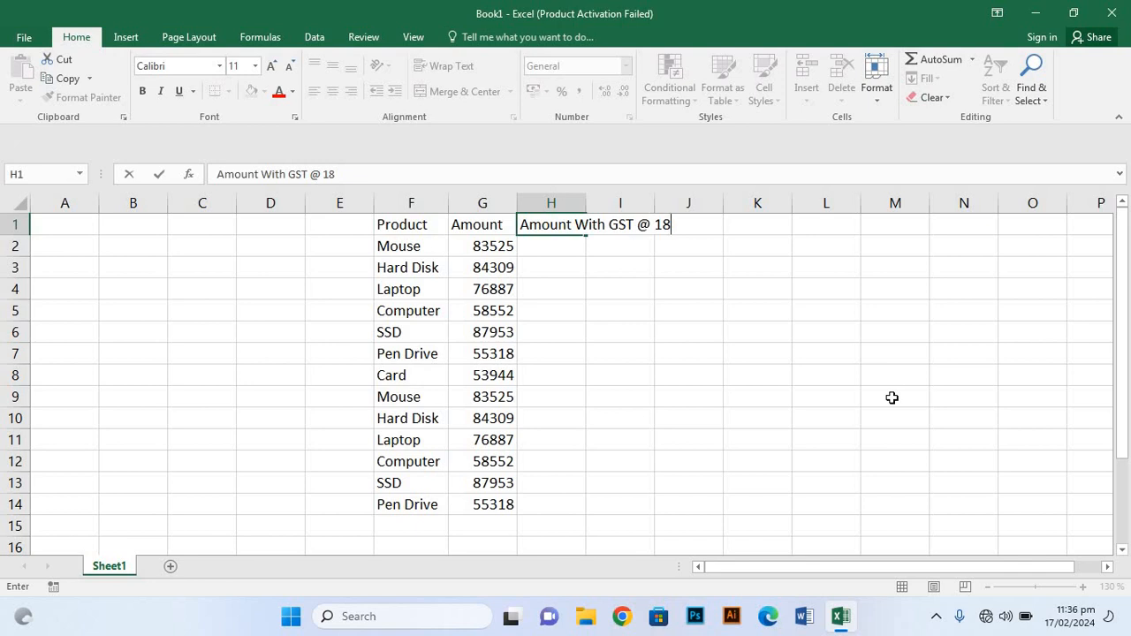
{"action": "type", "text": "%"}
{"action": "key", "text": "ctrl+Return"}
{"action": "left_click", "coordinate": [554, 354]}
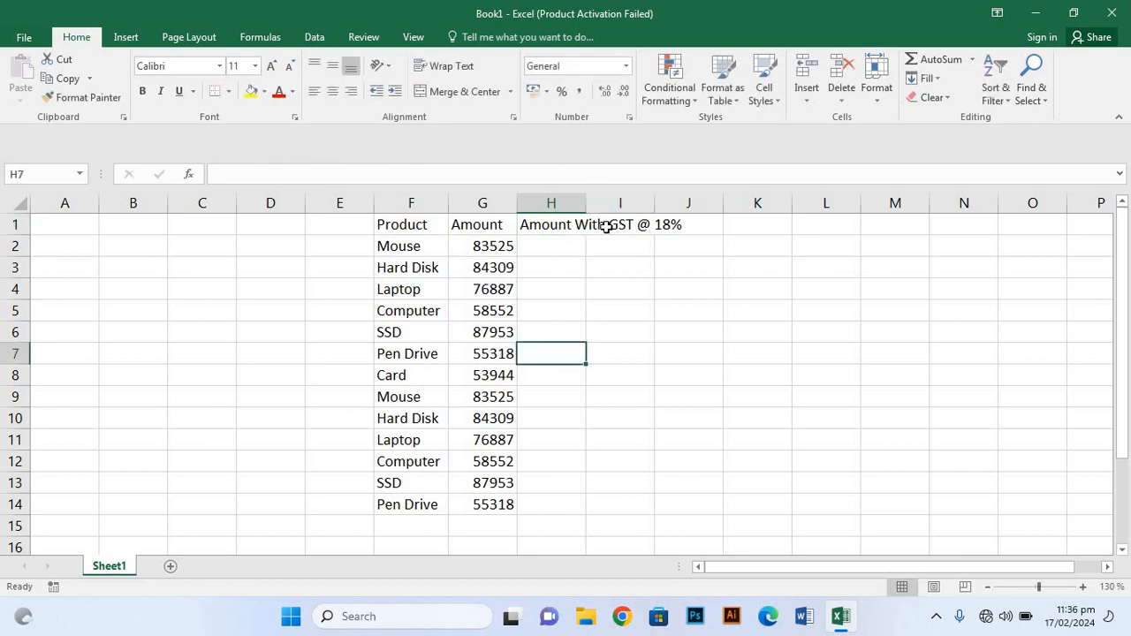
{"action": "left_click_drag", "start_coordinate": [583, 196], "coordinate": [702, 181]}
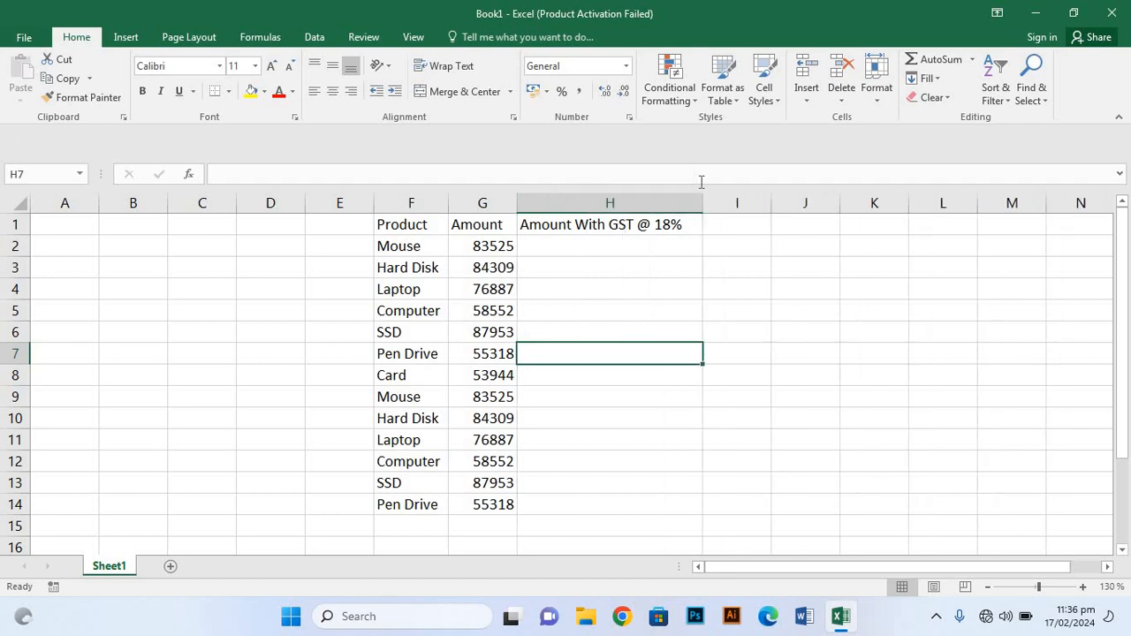
Center the contents of the whole table, F1:H14, horizontally and make H2 the active cell.
{"action": "left_click", "coordinate": [672, 225]}
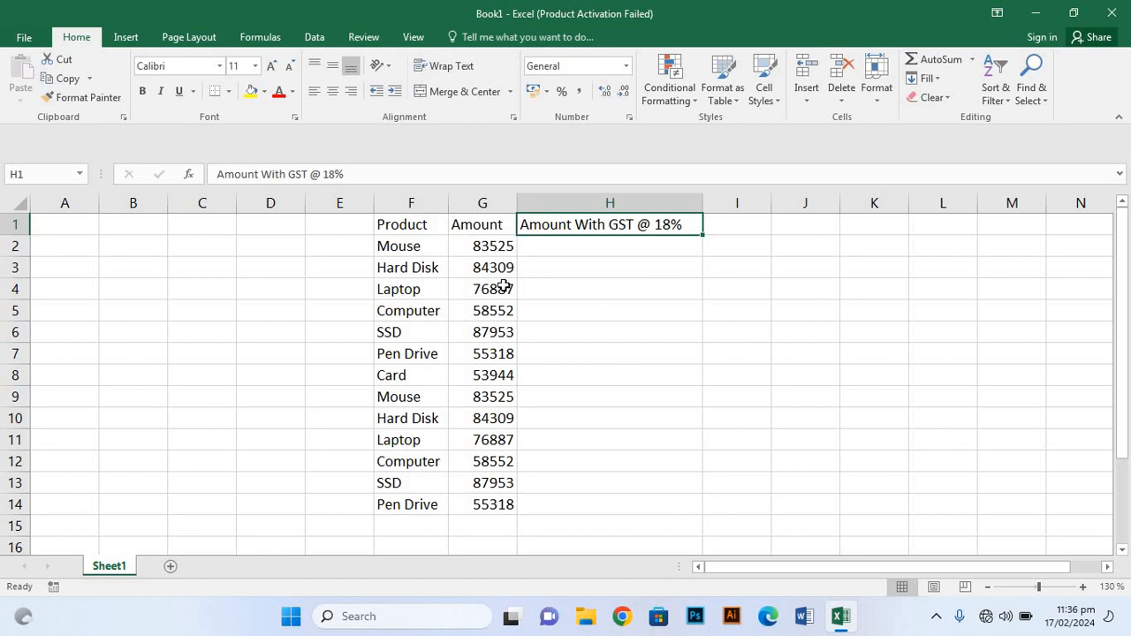
{"action": "left_click", "coordinate": [412, 225]}
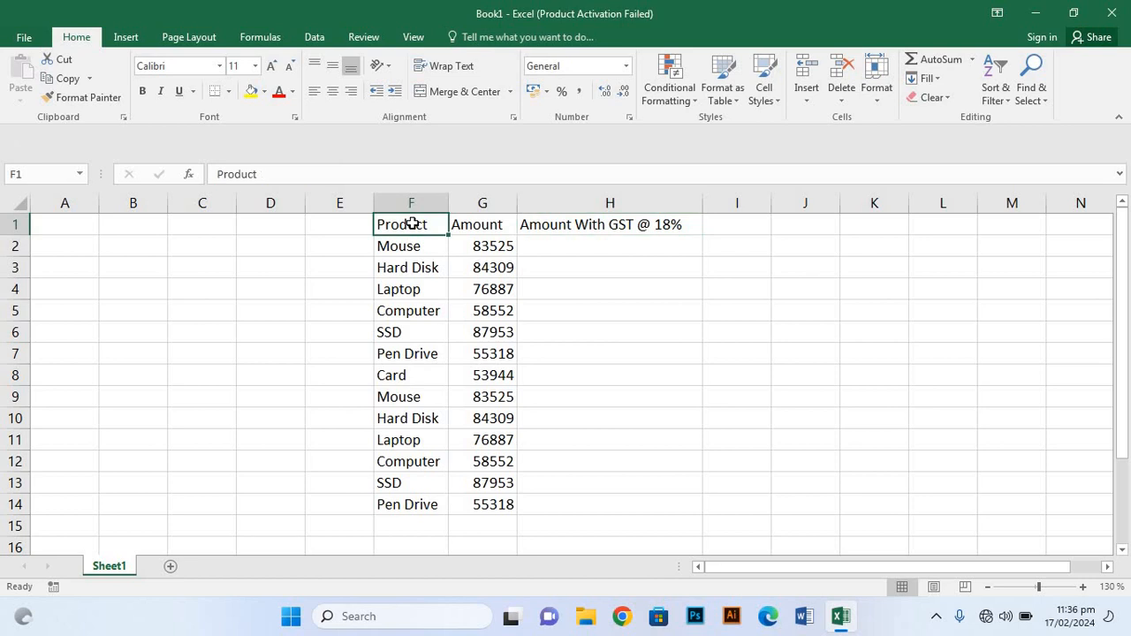
{"action": "key", "text": "ctrl+a"}
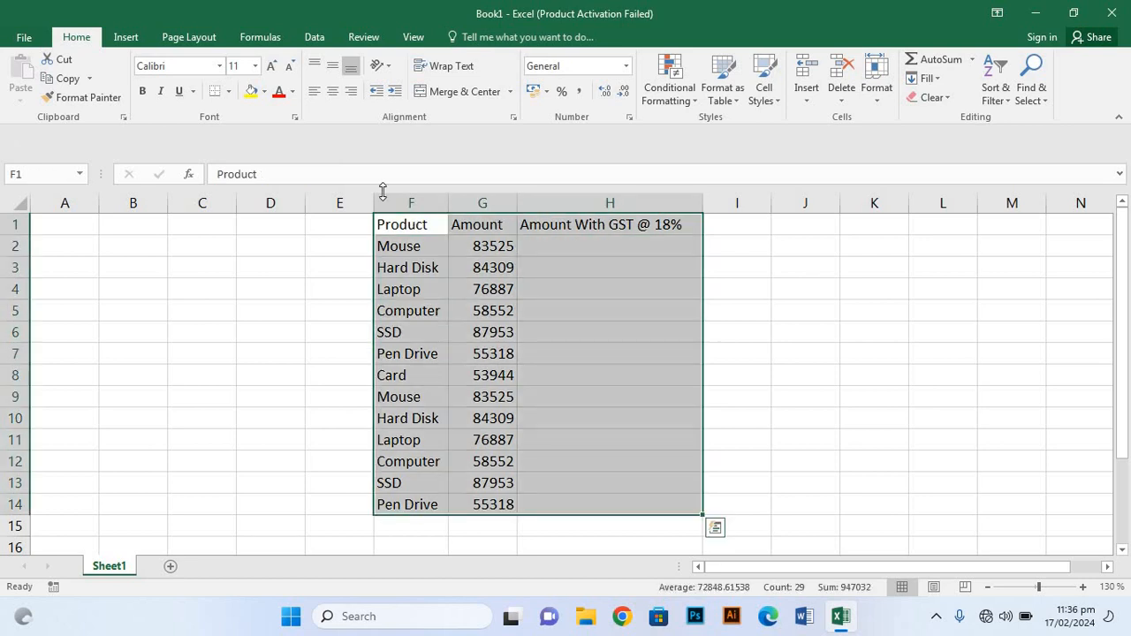
{"action": "left_click", "coordinate": [333, 92]}
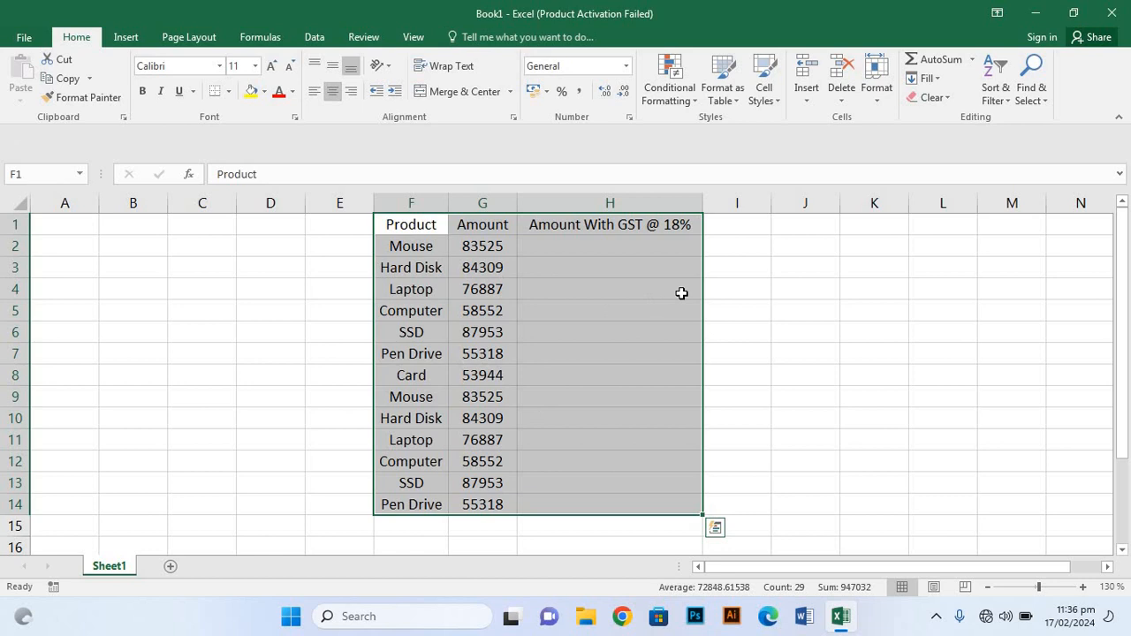
{"action": "left_click", "coordinate": [604, 250]}
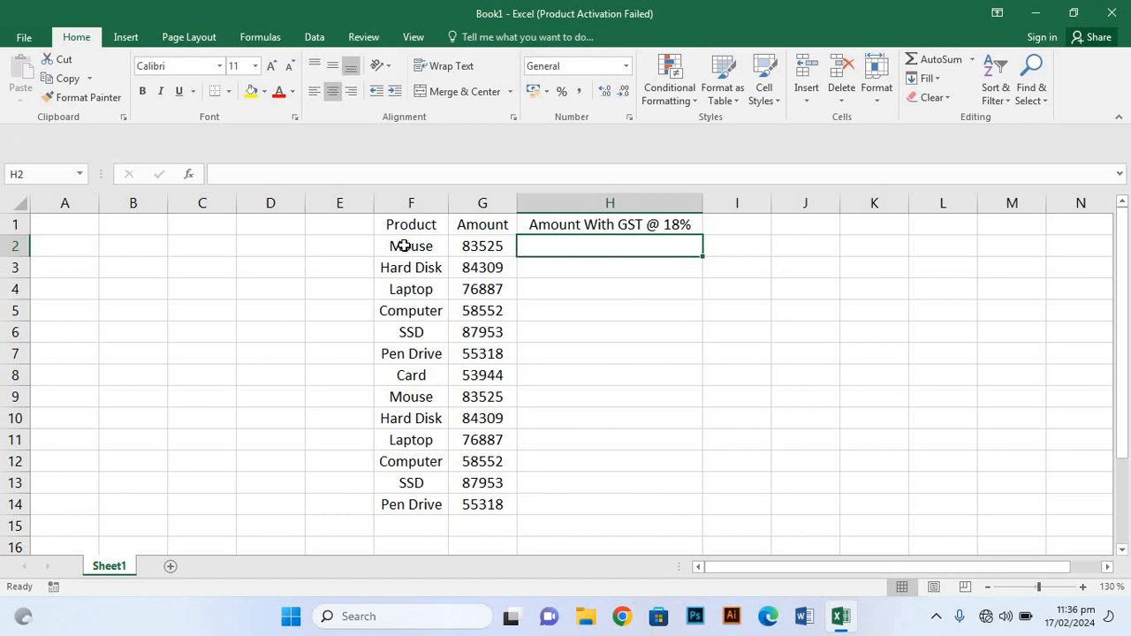
Fill the header cells F1, G1 and H1 with a light orange background colour.
{"action": "left_click", "coordinate": [431, 223]}
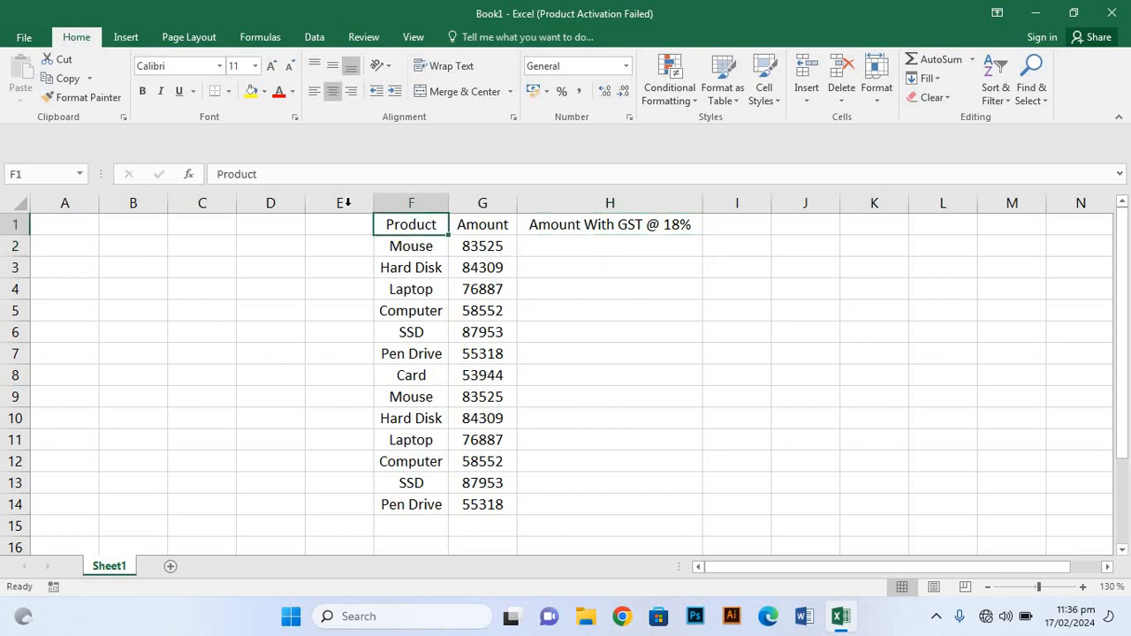
{"action": "left_click", "coordinate": [266, 94]}
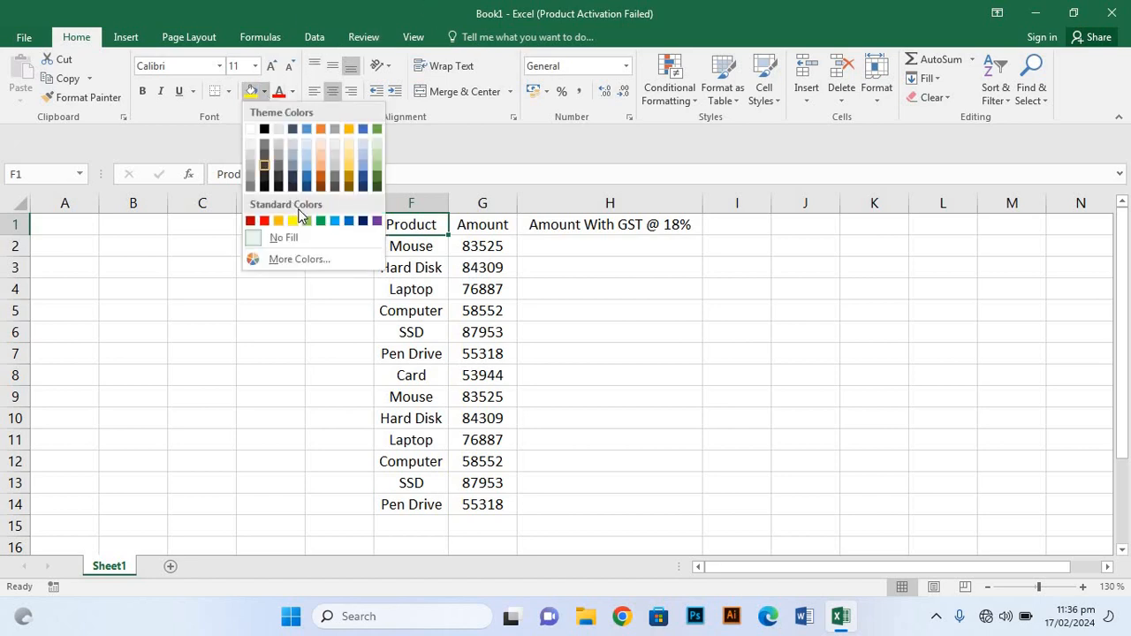
{"action": "left_click", "coordinate": [321, 159]}
{"action": "left_click", "coordinate": [475, 229]}
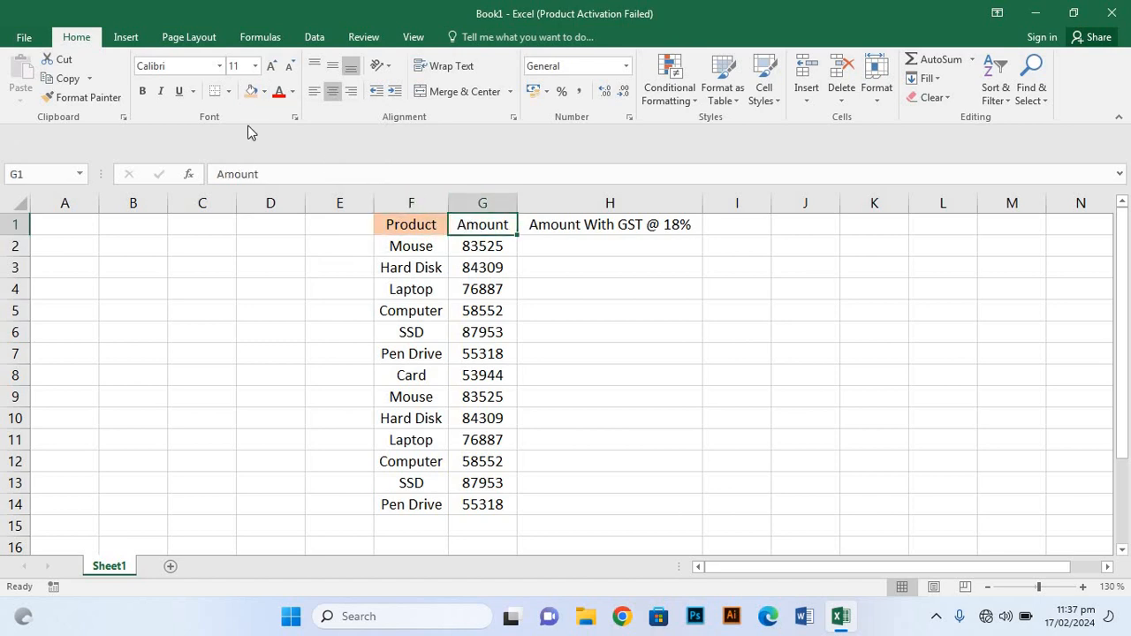
{"action": "left_click", "coordinate": [251, 92]}
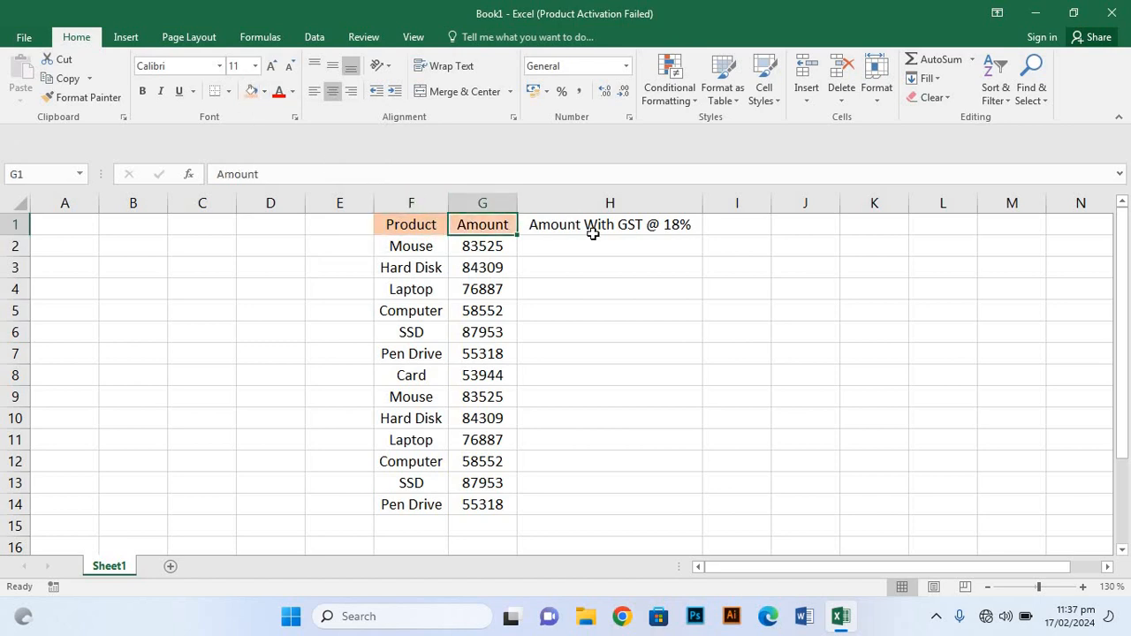
{"action": "left_click", "coordinate": [593, 234]}
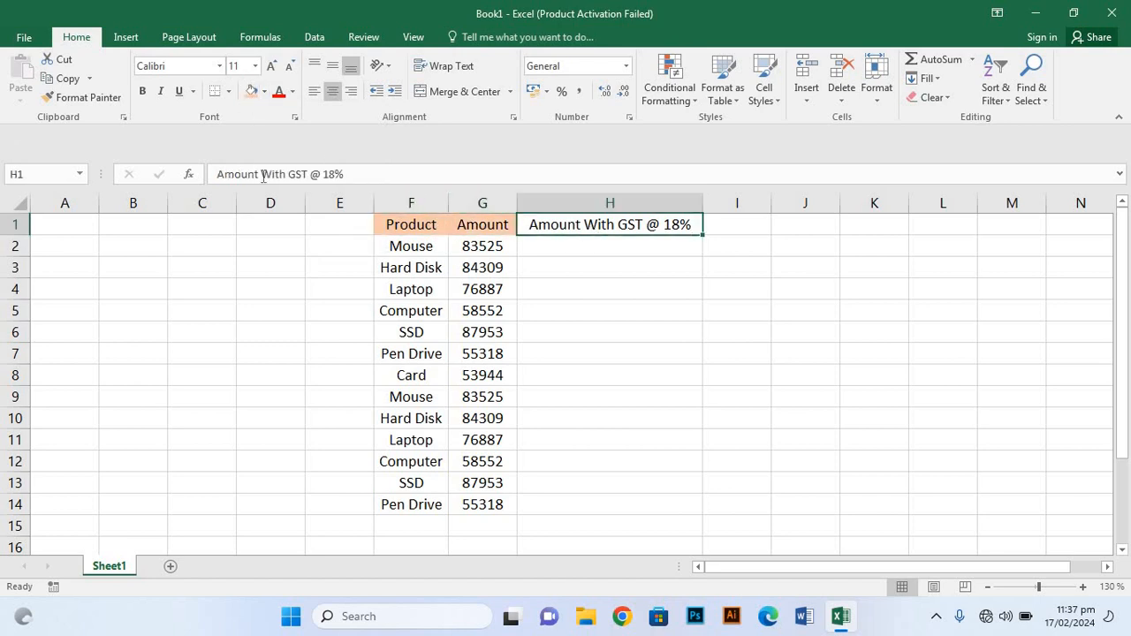
{"action": "left_click", "coordinate": [252, 94]}
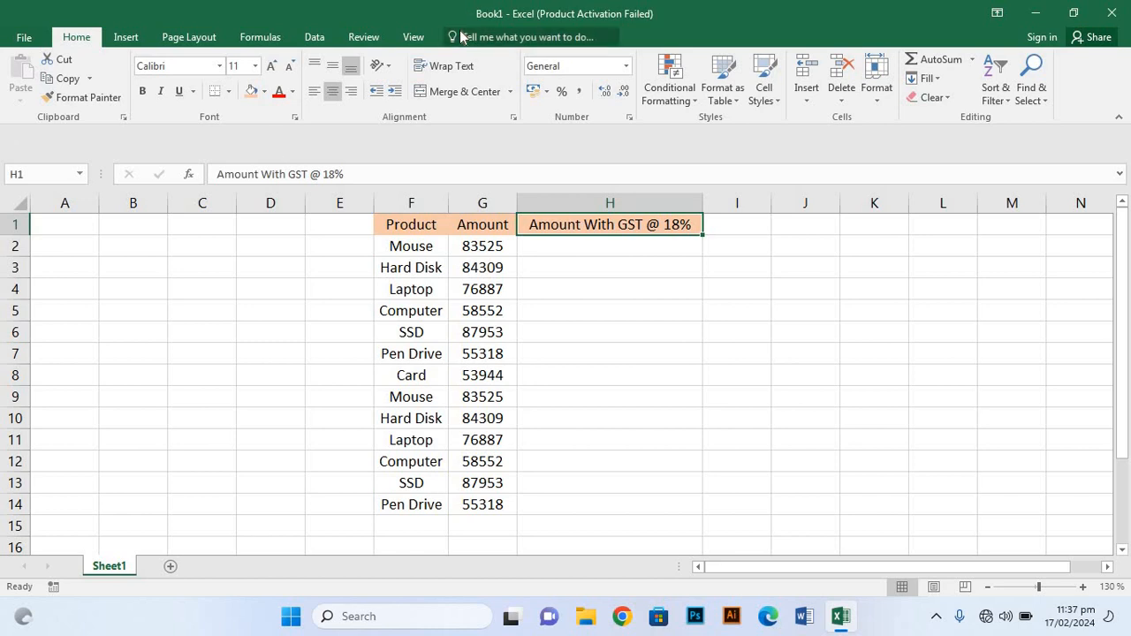
Enter the formula =G2*1.18 in cell H2 to calculate the first Mouse amount with 18% GST.
{"action": "left_click", "coordinate": [598, 253]}
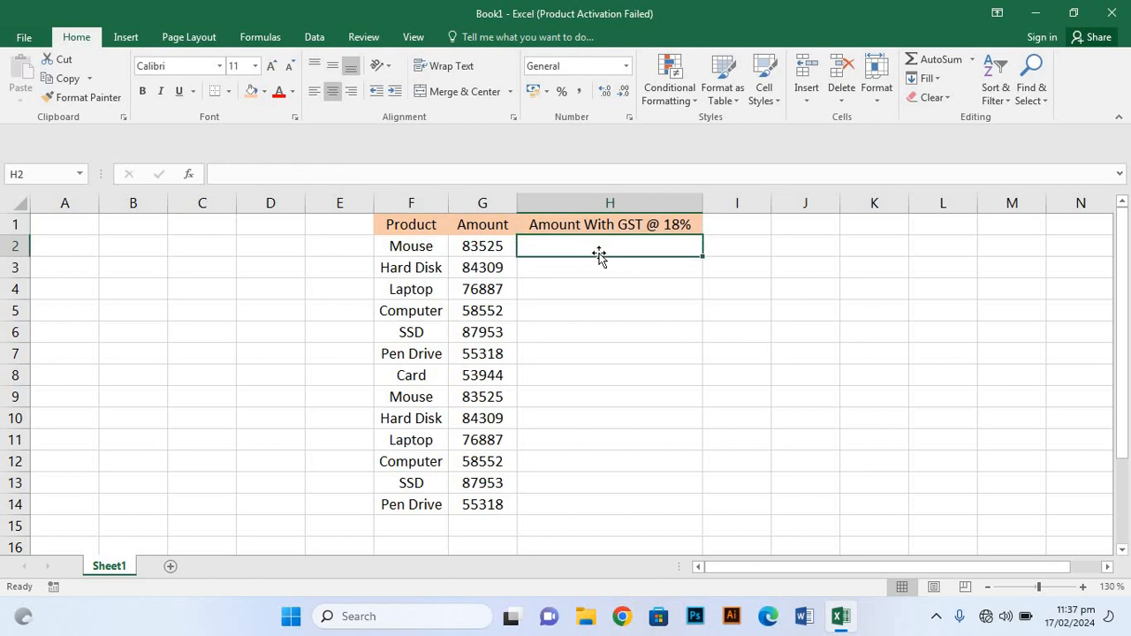
{"action": "left_click", "coordinate": [408, 174]}
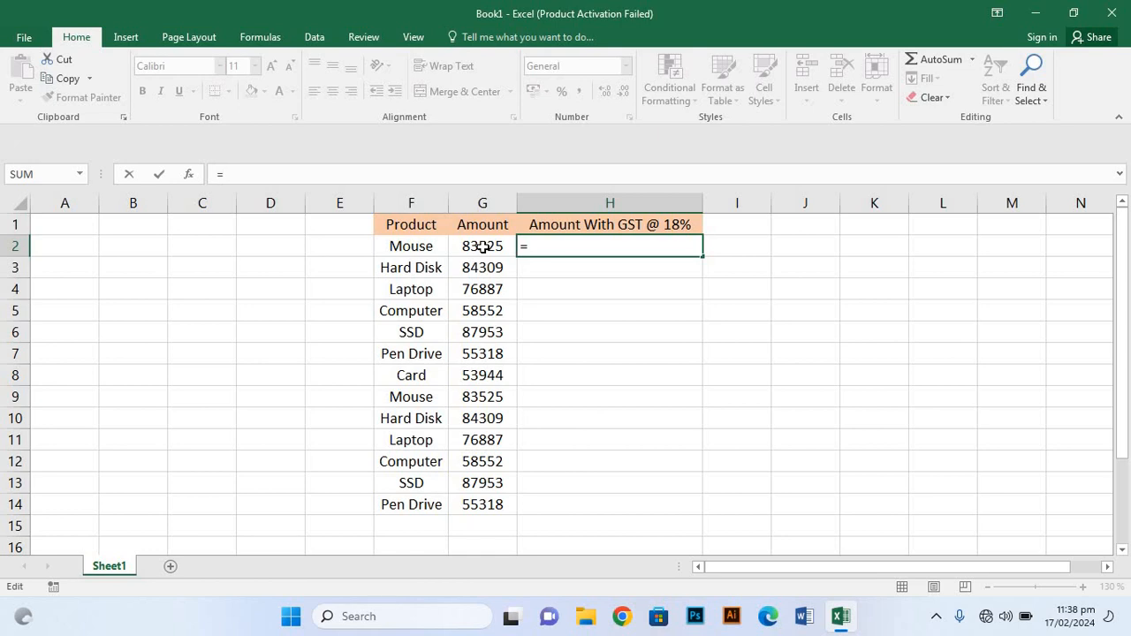
{"action": "left_click", "coordinate": [483, 246]}
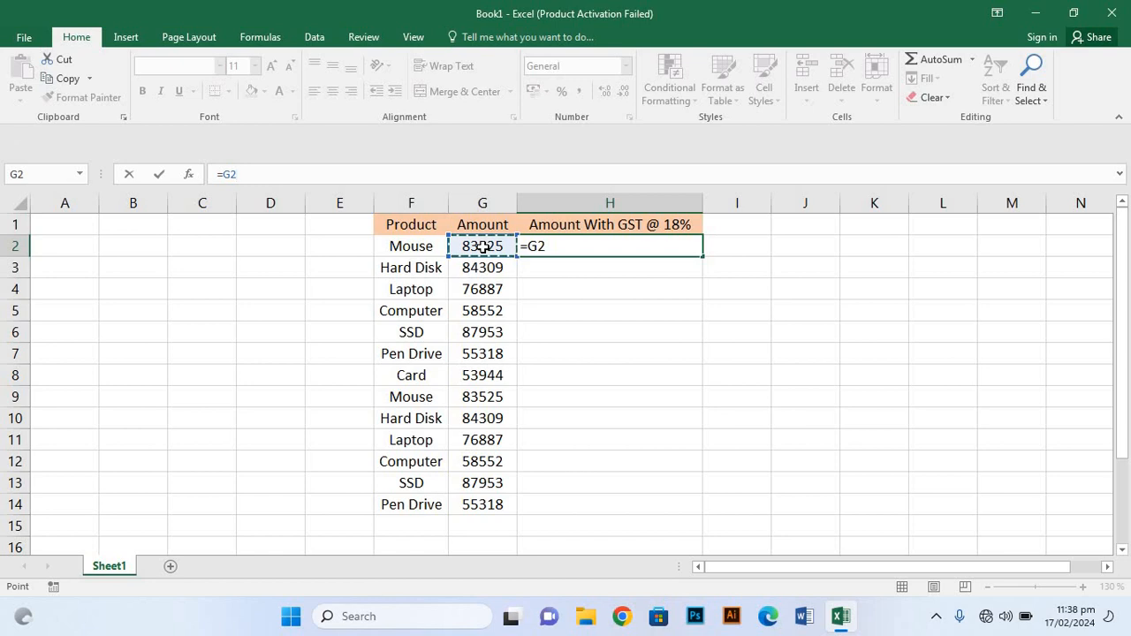
{"action": "type", "text": "*1"}
{"action": "type", "text": "18"}
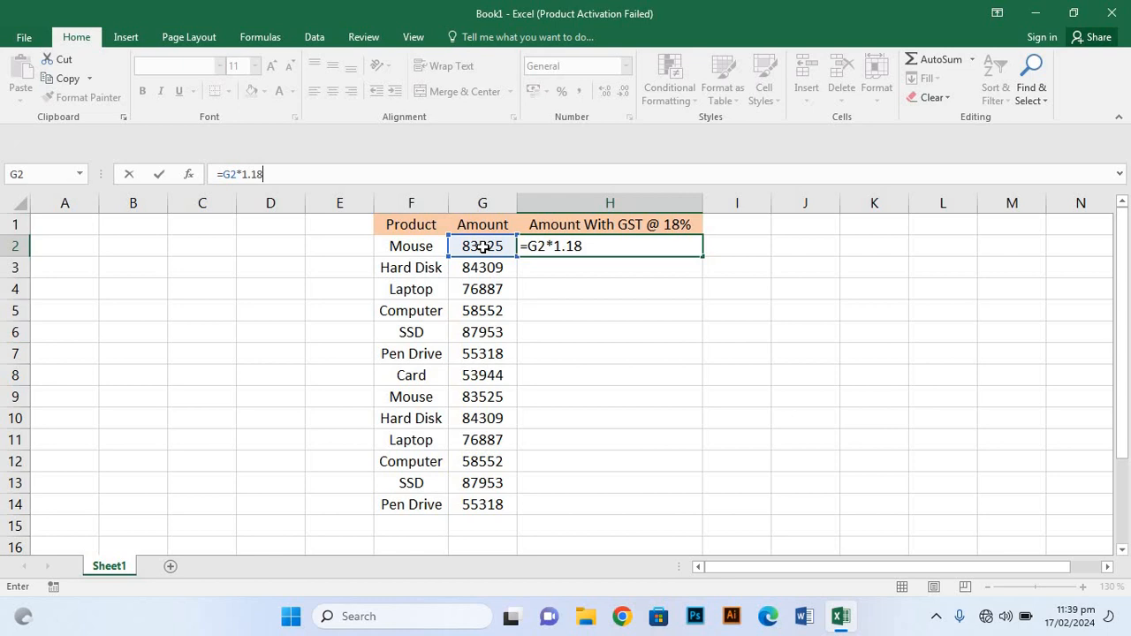
{"action": "key", "text": "Return"}
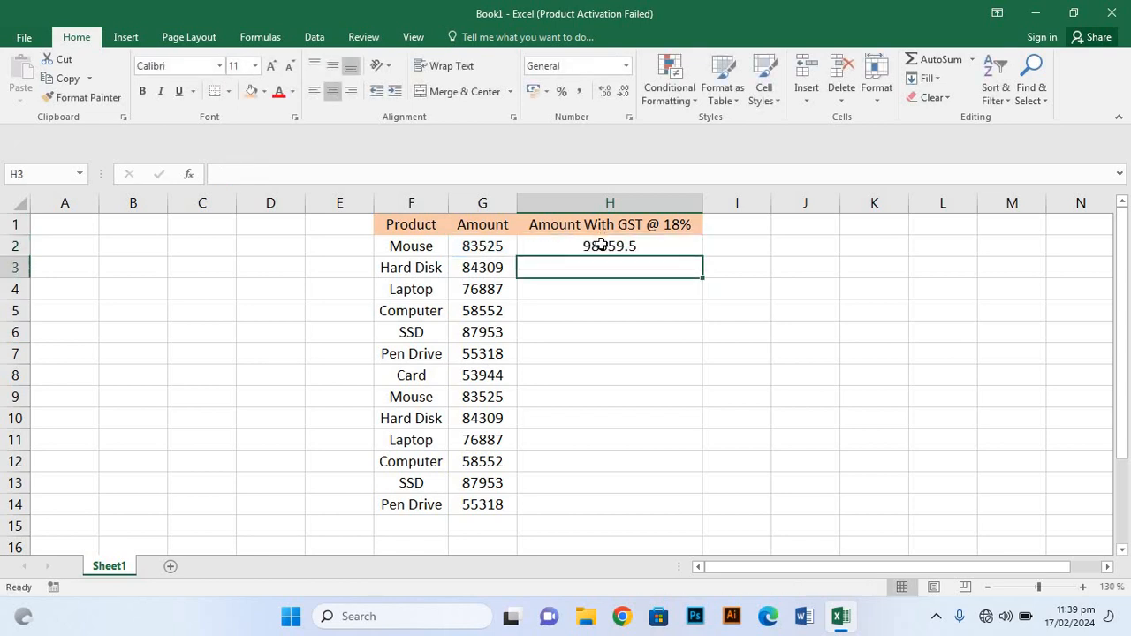
Copy the GST formula from H2 down through H14 and deselect the range.
{"action": "left_click", "coordinate": [601, 245]}
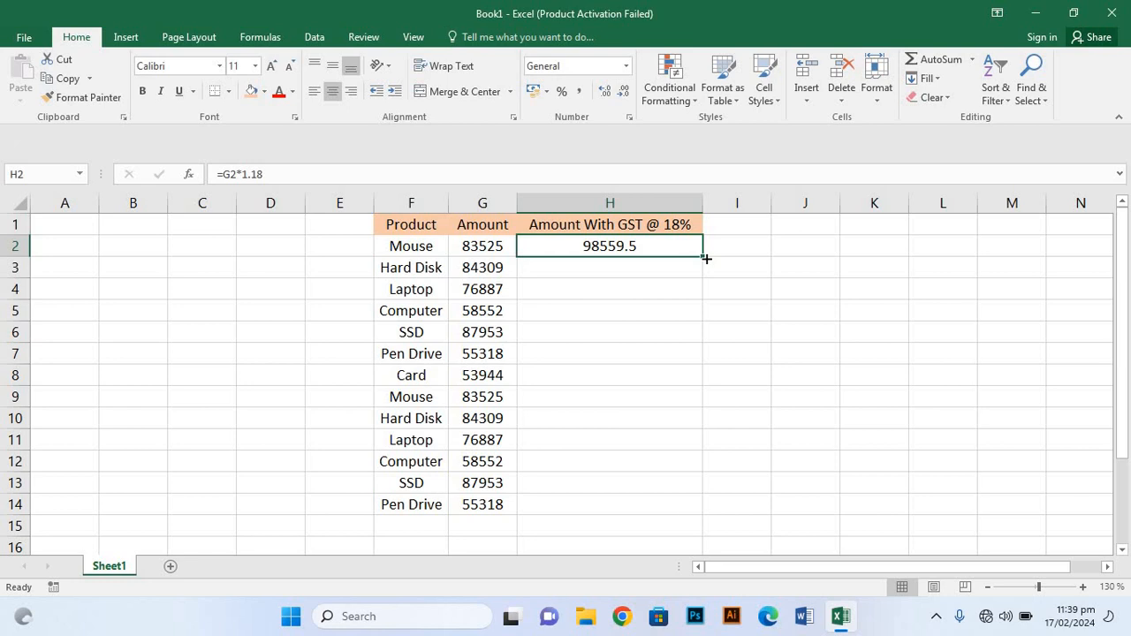
{"action": "left_click_drag", "start_coordinate": [706, 258], "coordinate": [719, 511]}
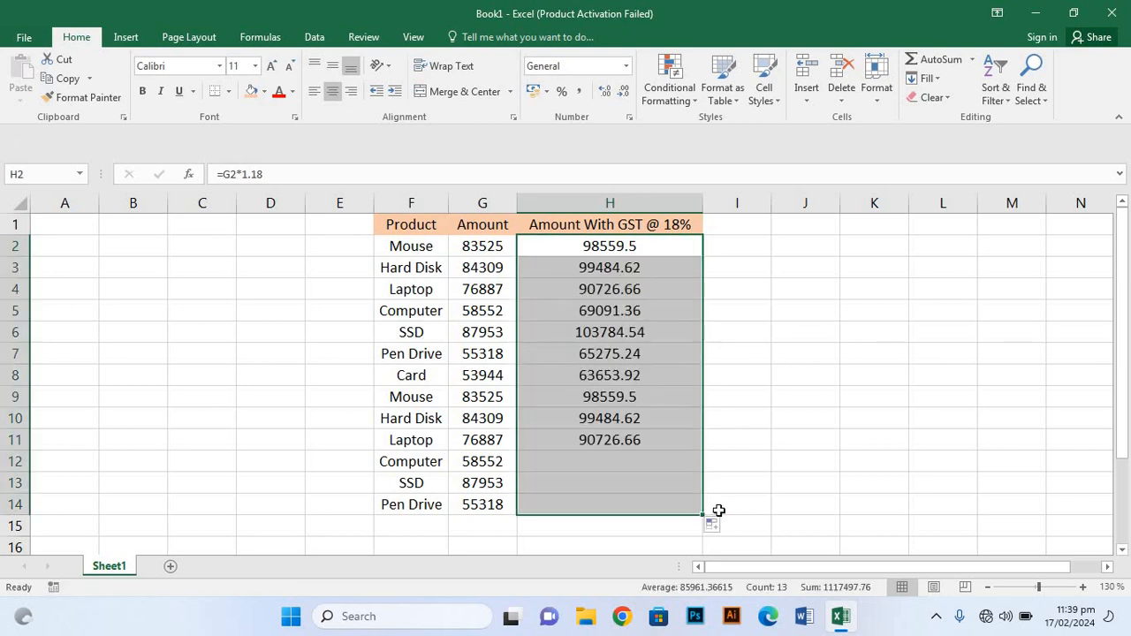
{"action": "left_click", "coordinate": [861, 321]}
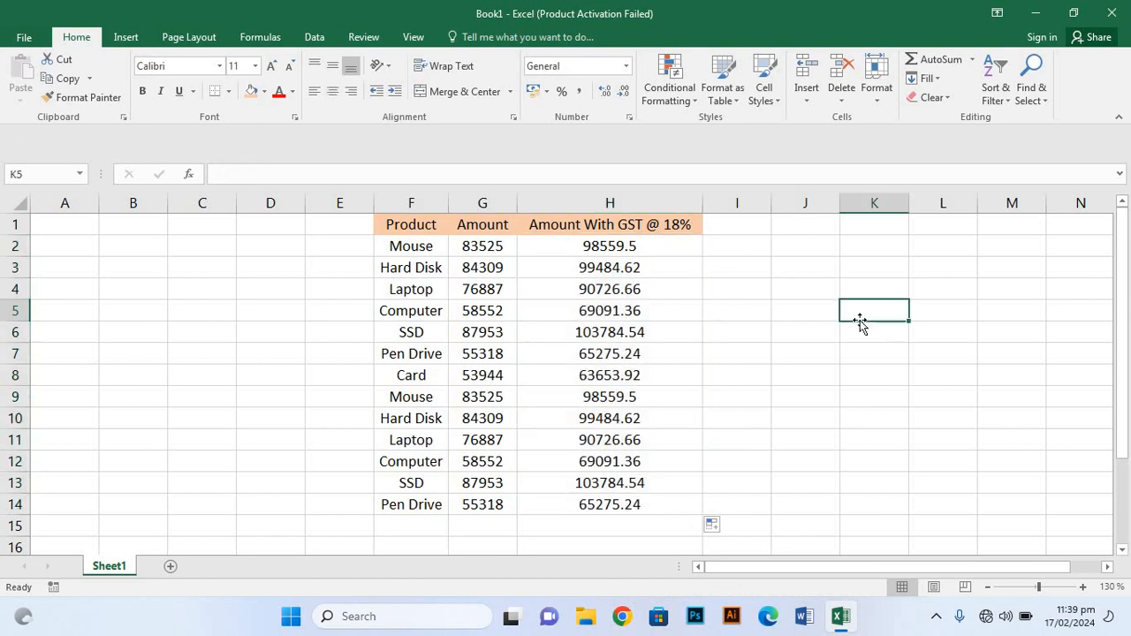